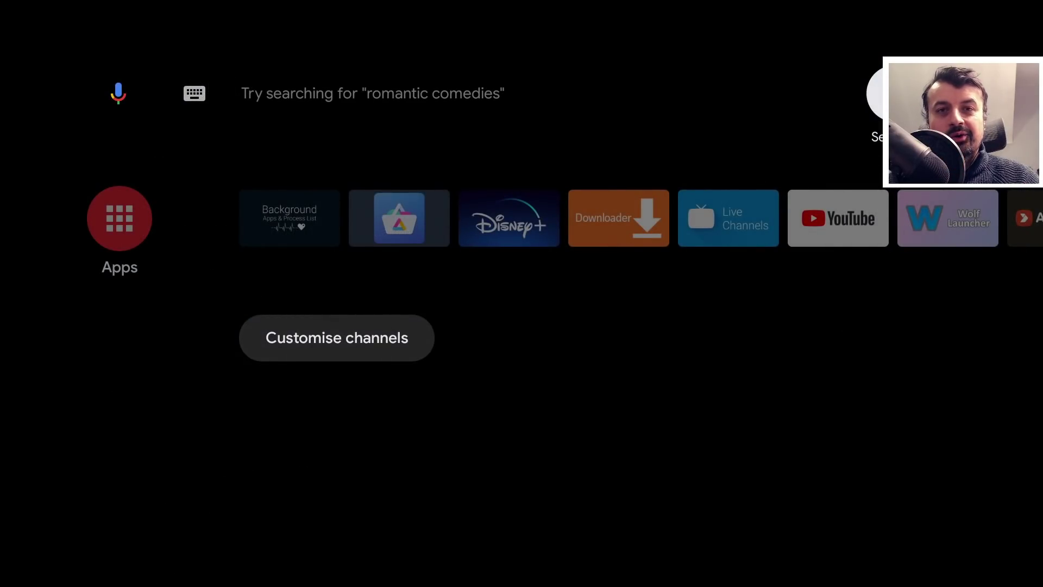
Browse the app shortcuts in the favourites row of the Android TV home screen.
{"action": "key", "text": "Down"}
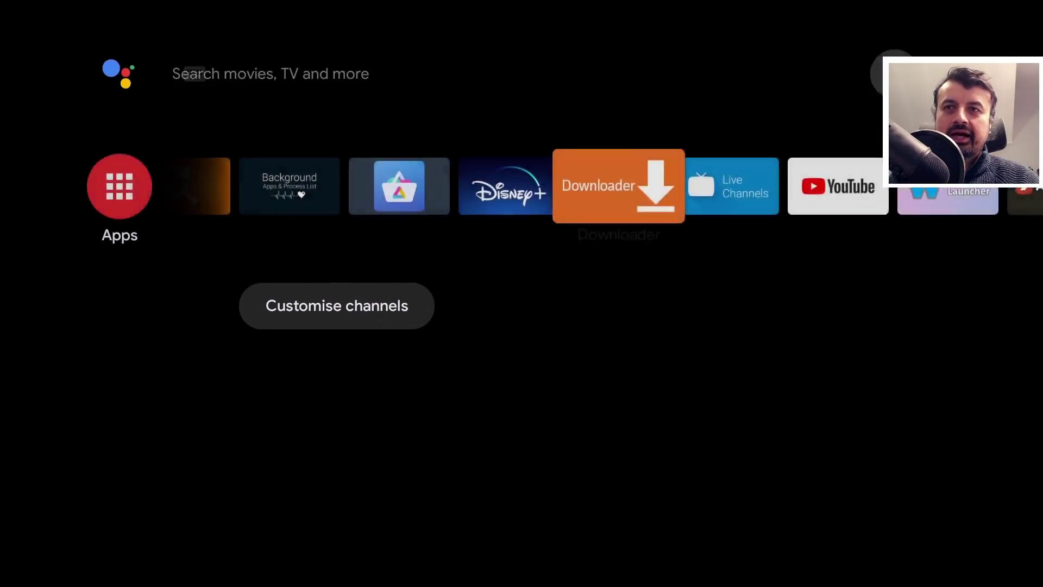
{"action": "key", "text": "Right"}
{"action": "key", "text": "Left"}
{"action": "key", "text": "Left"}
{"action": "key", "text": "Left"}
{"action": "key", "text": "Left"}
{"action": "key", "text": "Left"}
{"action": "key", "text": "Left"}
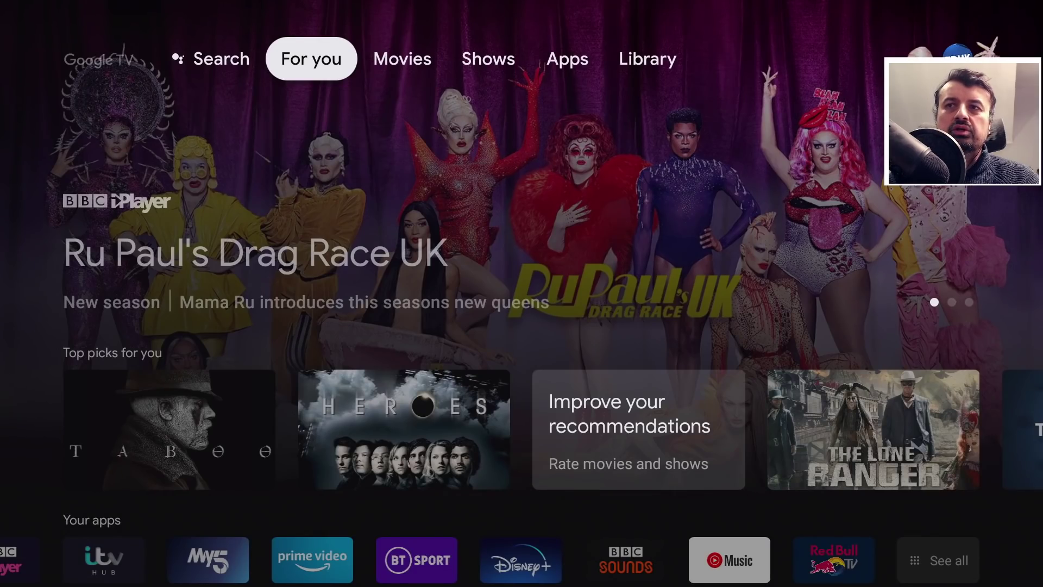
Look through the featured titles, recommendations and app rows on the Google TV For you page.
{"action": "key", "text": "Left"}
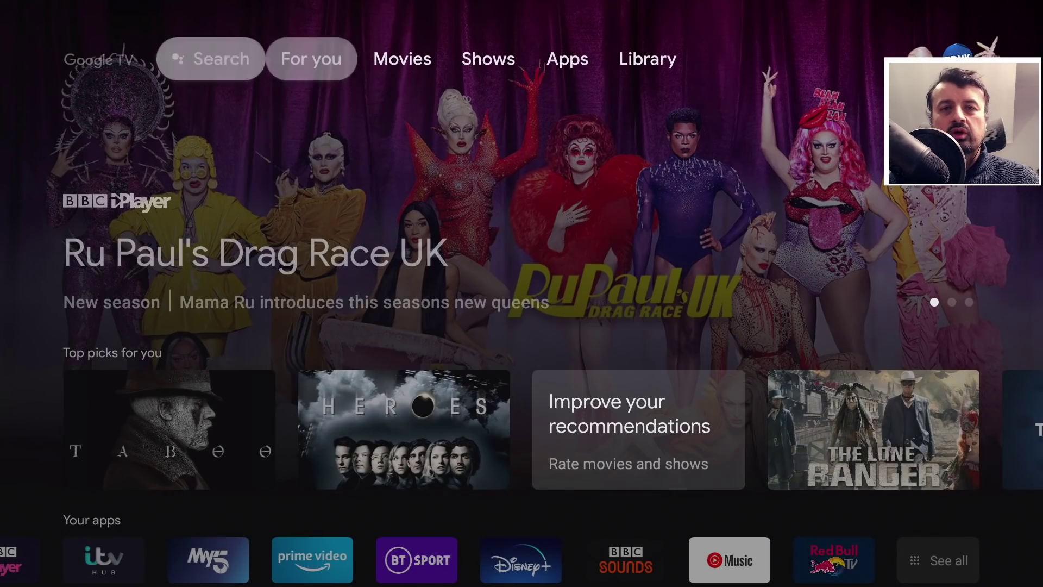
{"action": "key", "text": "Right"}
{"action": "key", "text": "Down"}
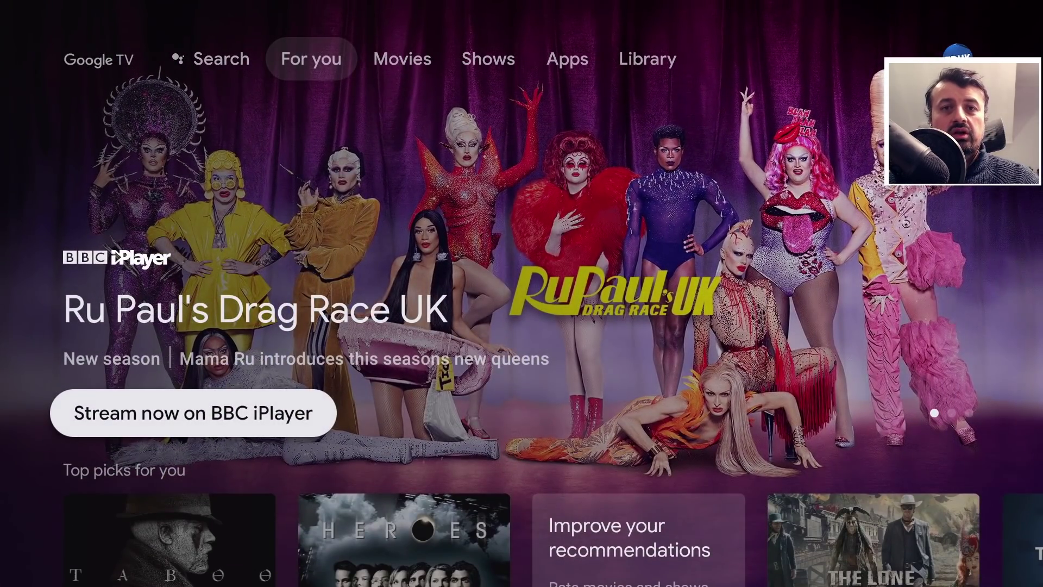
{"action": "key", "text": "Right"}
{"action": "key", "text": "Right"}
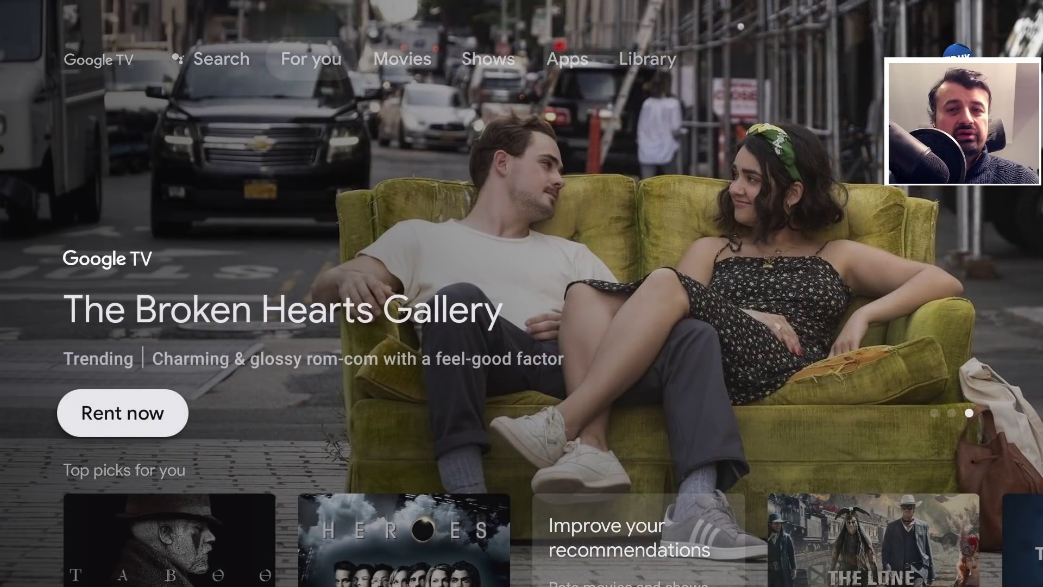
{"action": "key", "text": "Right"}
{"action": "key", "text": "Right"}
{"action": "key", "text": "Right"}
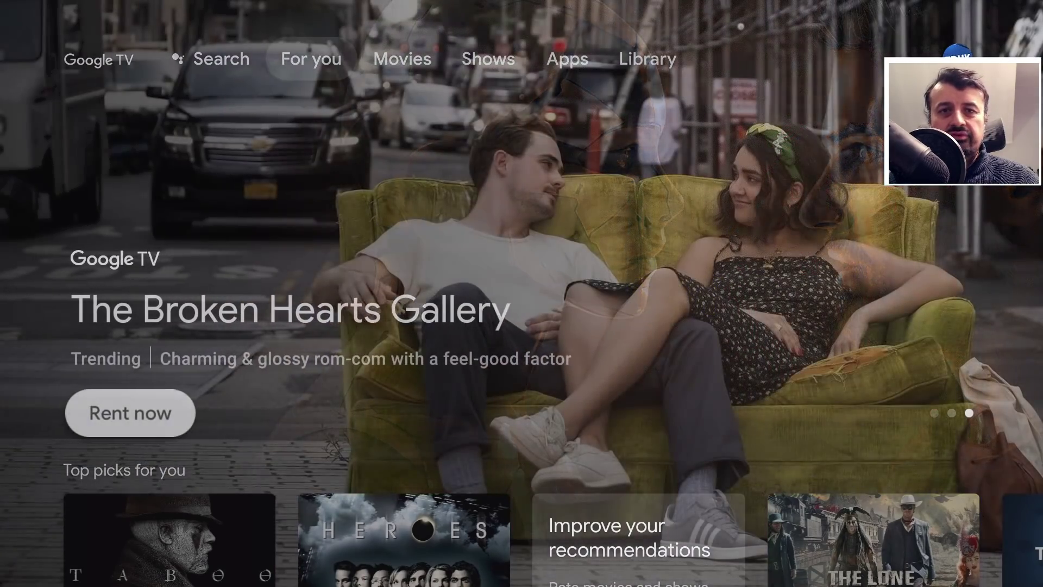
{"action": "key", "text": "Down"}
{"action": "key", "text": "Down"}
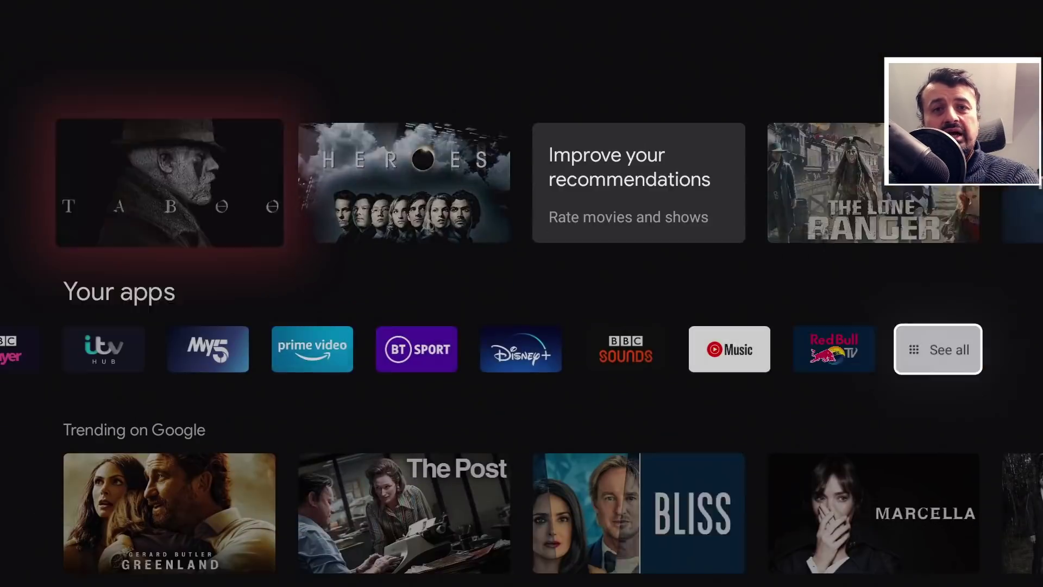
{"action": "key", "text": "Down"}
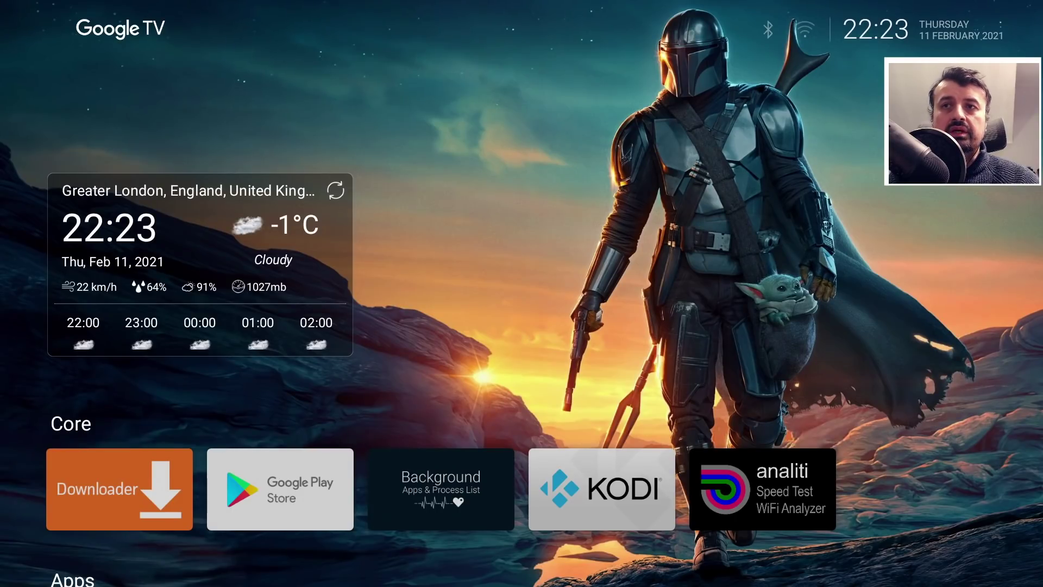
Examine the weather widget and the Core and Apps sections of the custom launcher, and leave it.
{"action": "key", "text": "Down"}
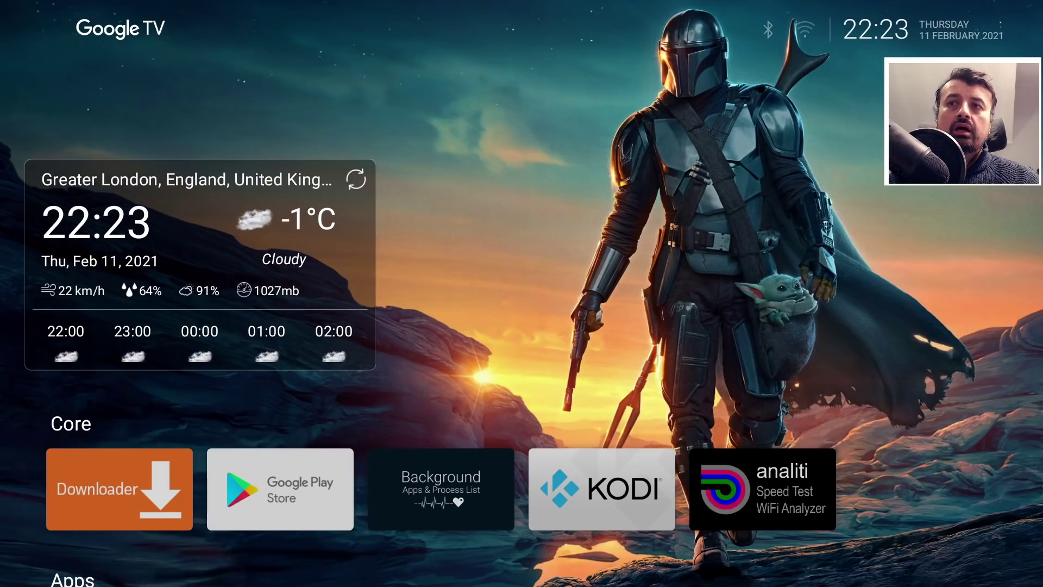
{"action": "key", "text": "Down"}
{"action": "key", "text": "Down"}
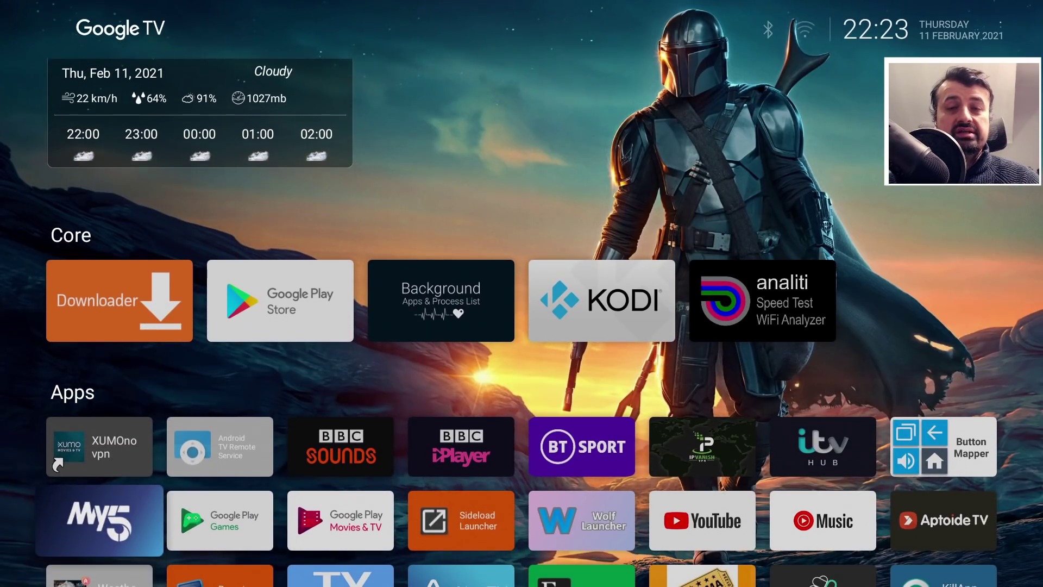
{"action": "key", "text": "Down"}
{"action": "key", "text": "Down"}
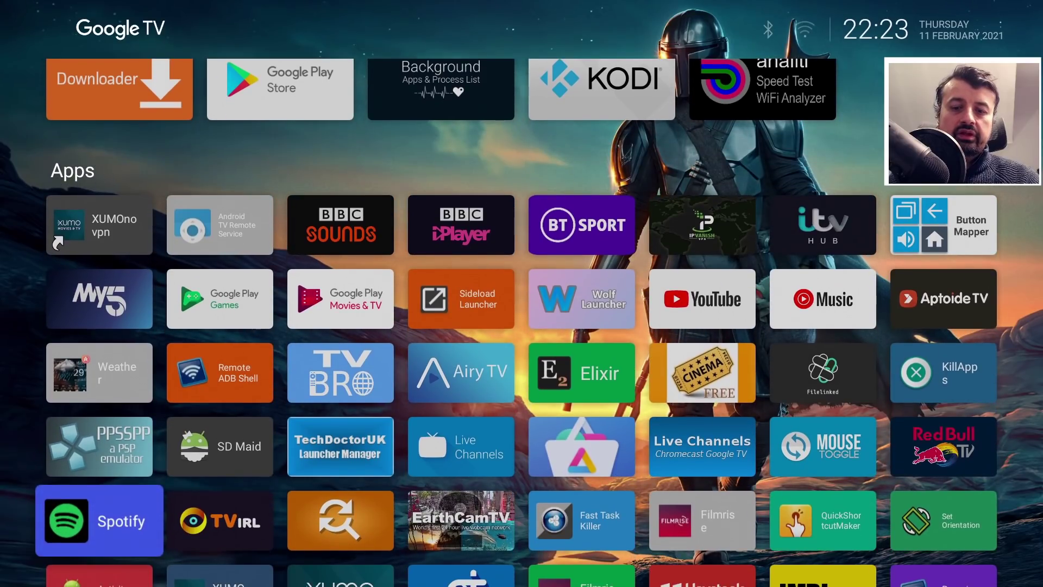
{"action": "key", "text": "Up"}
{"action": "key", "text": "Up"}
{"action": "key", "text": "Up"}
{"action": "key", "text": "Up"}
{"action": "key", "text": "Escape"}
{"action": "key", "text": "super"}
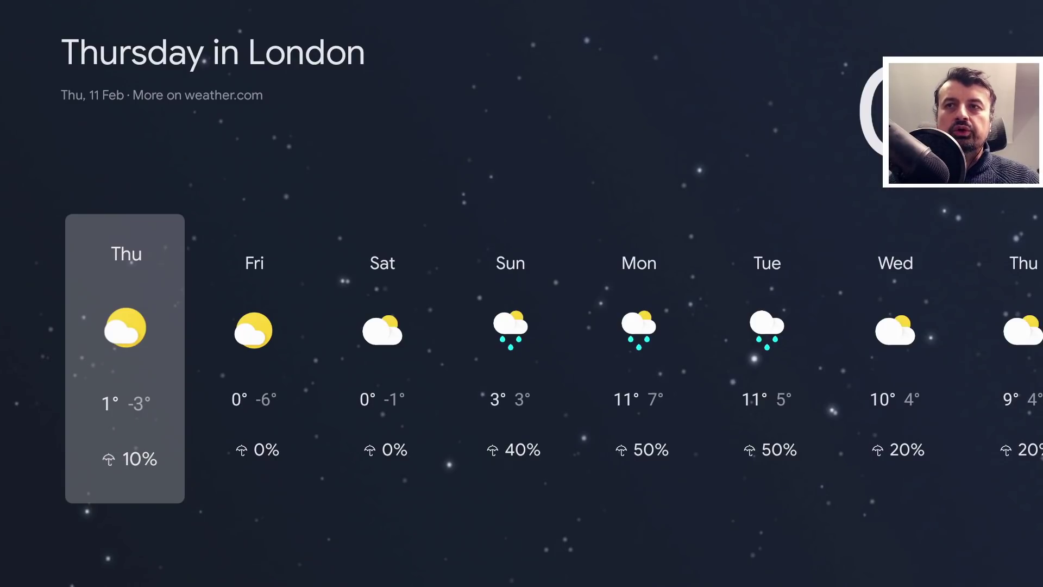
Close the weather forecast and look through the installed apps in the Android TV home screen's favourites row.
{"action": "key", "text": "Escape"}
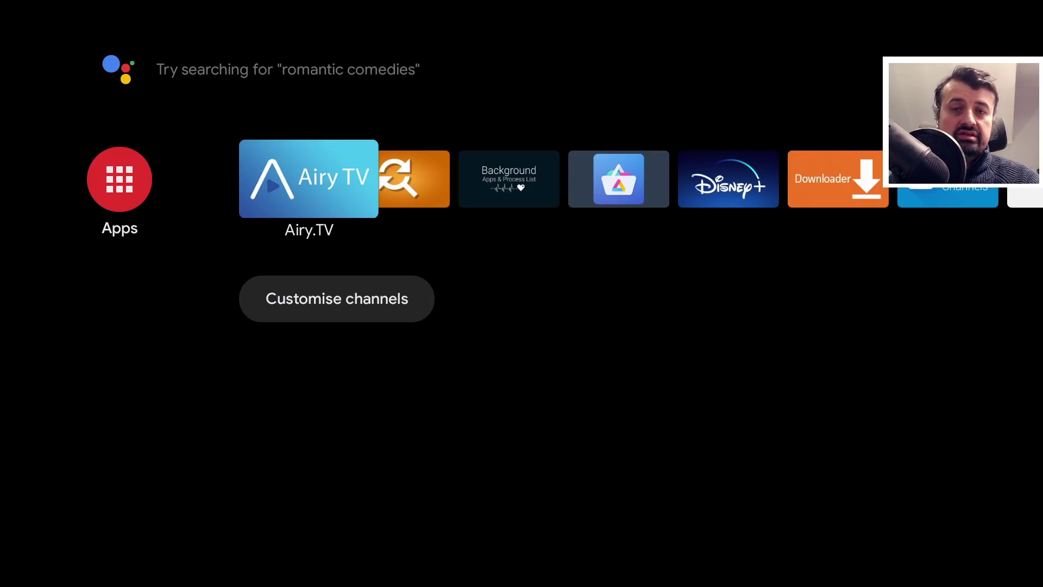
{"action": "key", "text": "Right"}
{"action": "key", "text": "Right"}
{"action": "key", "text": "Right"}
{"action": "key", "text": "Right"}
{"action": "key", "text": "Right"}
{"action": "key", "text": "Right"}
{"action": "key", "text": "Right"}
{"action": "key", "text": "Right"}
{"action": "key", "text": "Right"}
{"action": "key", "text": "Right"}
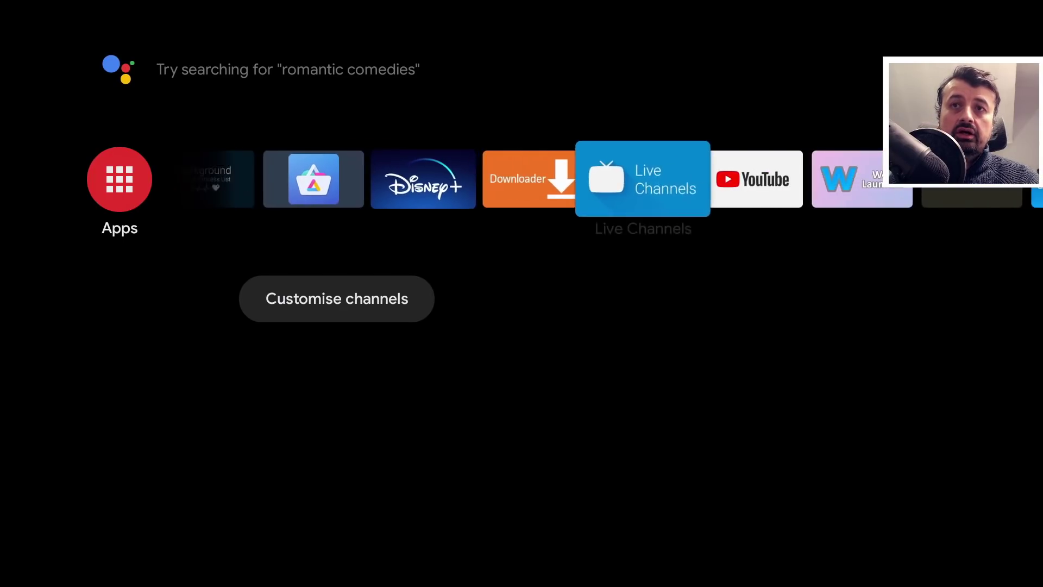
{"action": "key", "text": "Left"}
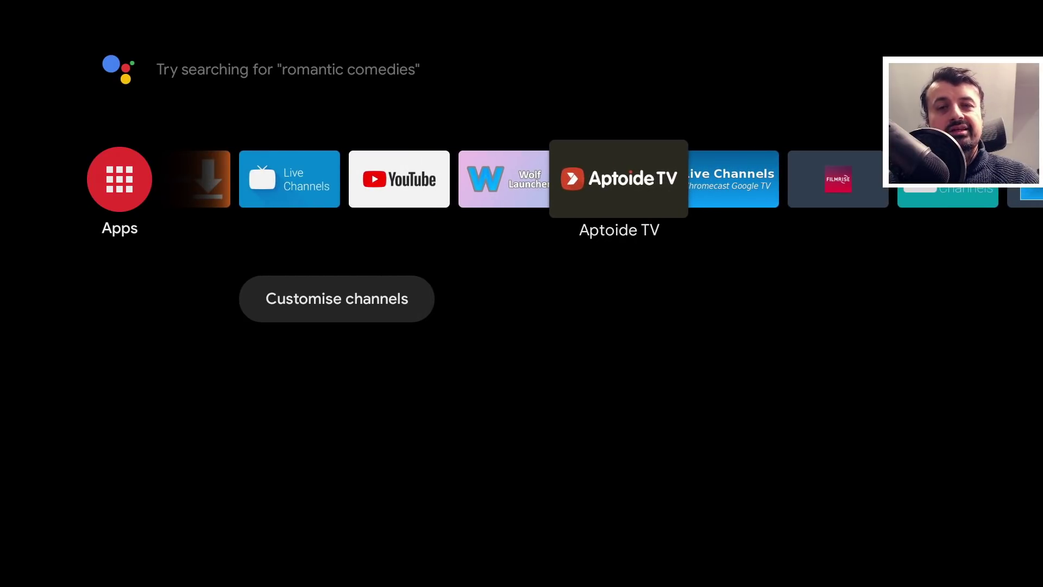
{"action": "key", "text": "Left"}
{"action": "key", "text": "Left"}
{"action": "key", "text": "Left"}
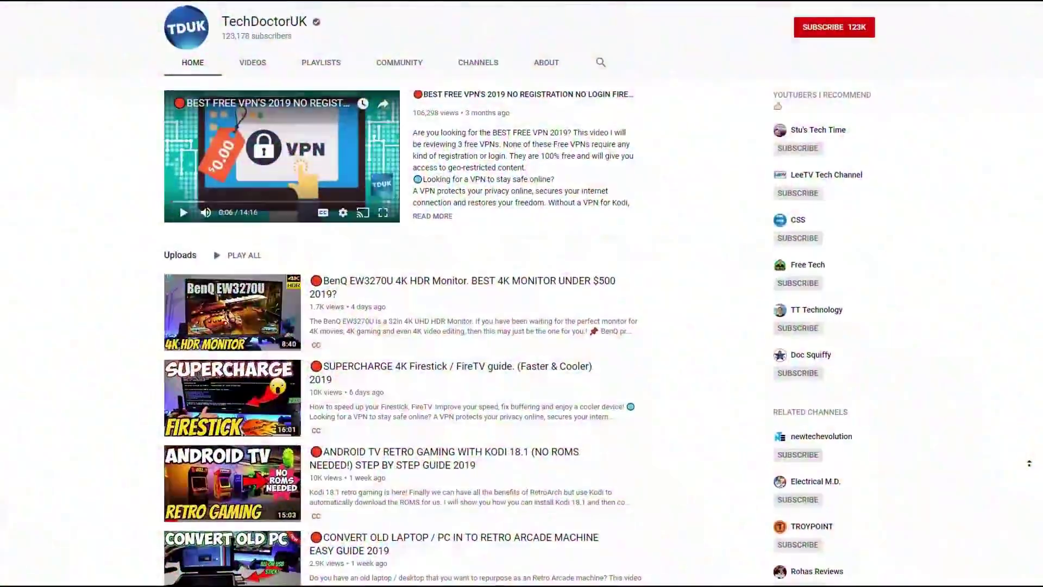
Subscribe to the TechDoctorUK channel on YouTube and turn on its notifications.
{"action": "scroll", "coordinate": [521, 294], "scroll_direction": "up", "scroll_amount": 4}
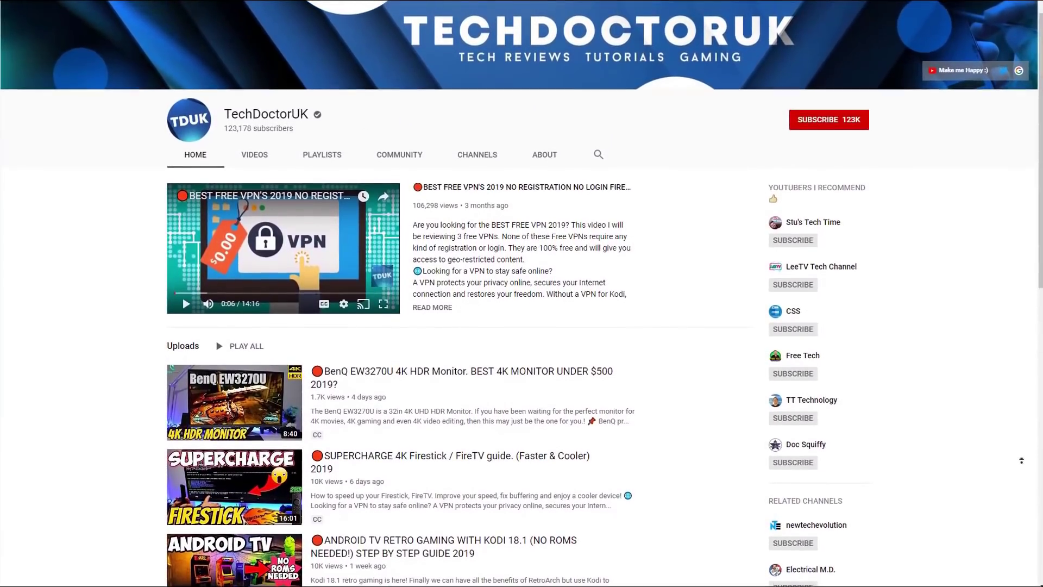
{"action": "scroll", "coordinate": [1020, 460], "scroll_direction": "up", "scroll_amount": 2}
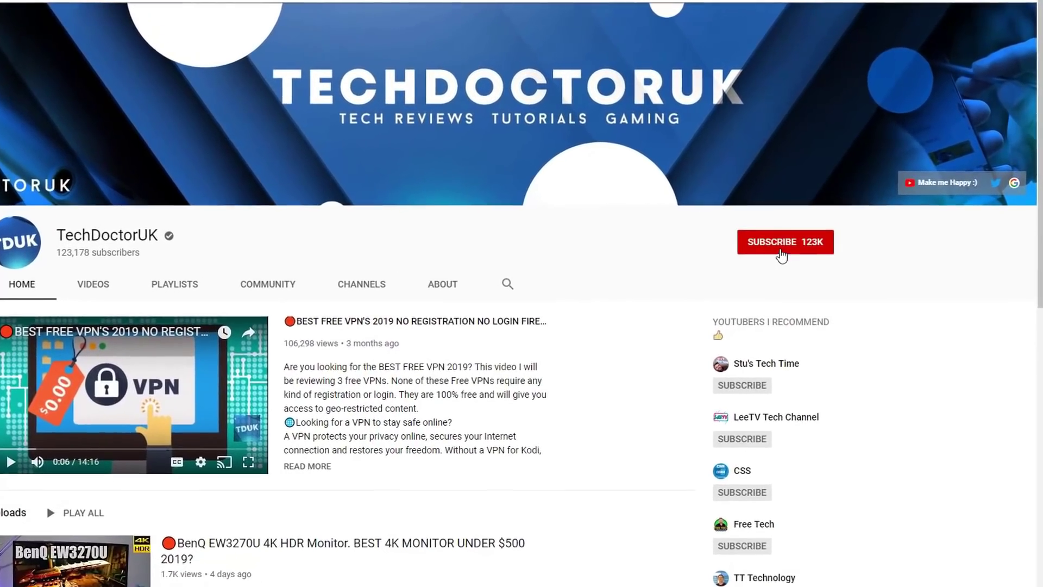
{"action": "left_click", "coordinate": [781, 253]}
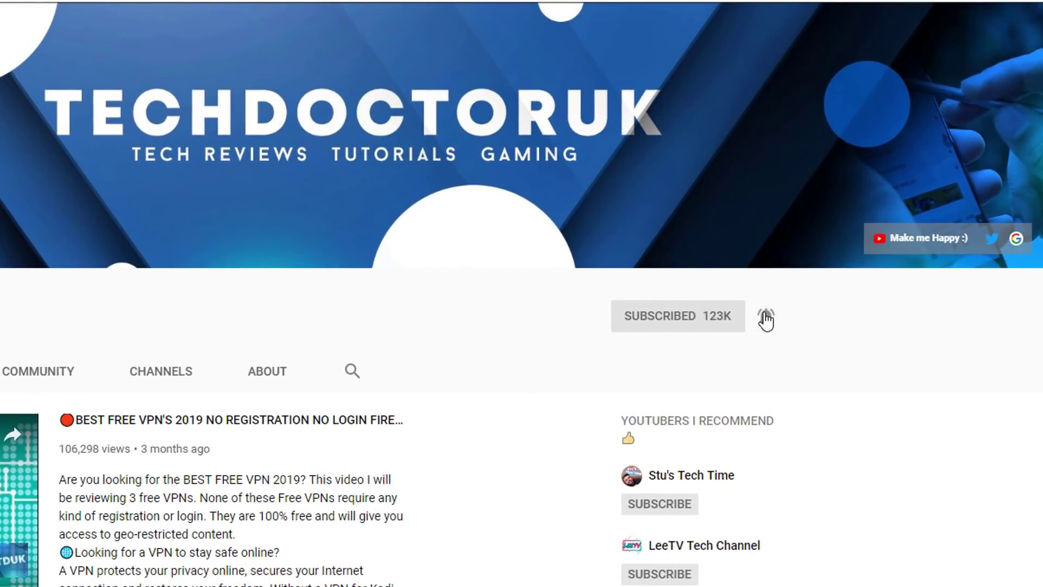
{"action": "left_click", "coordinate": [776, 300]}
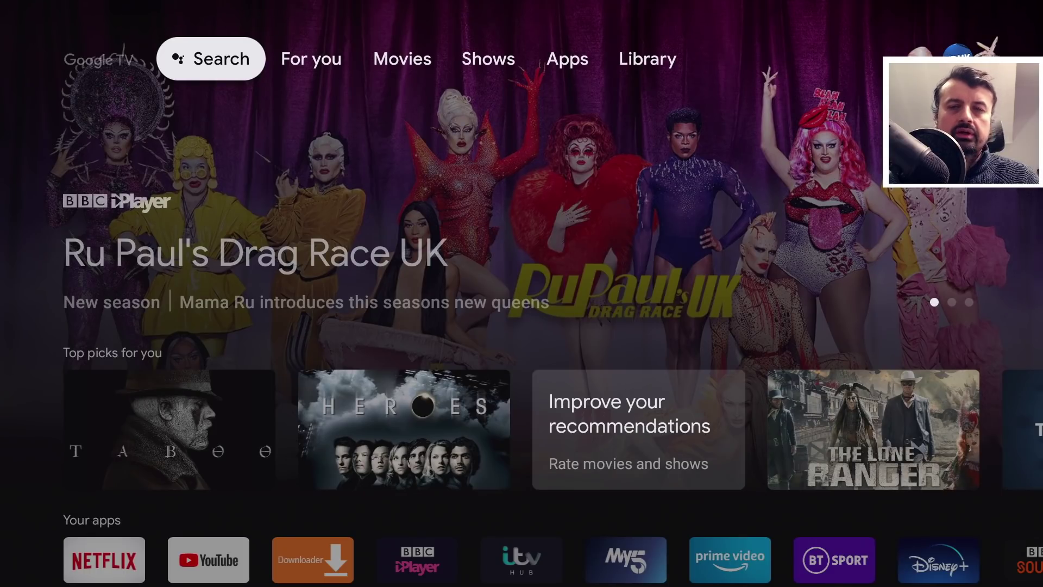
Open the About page within the System section of the Google TV settings.
{"action": "key", "text": "Home"}
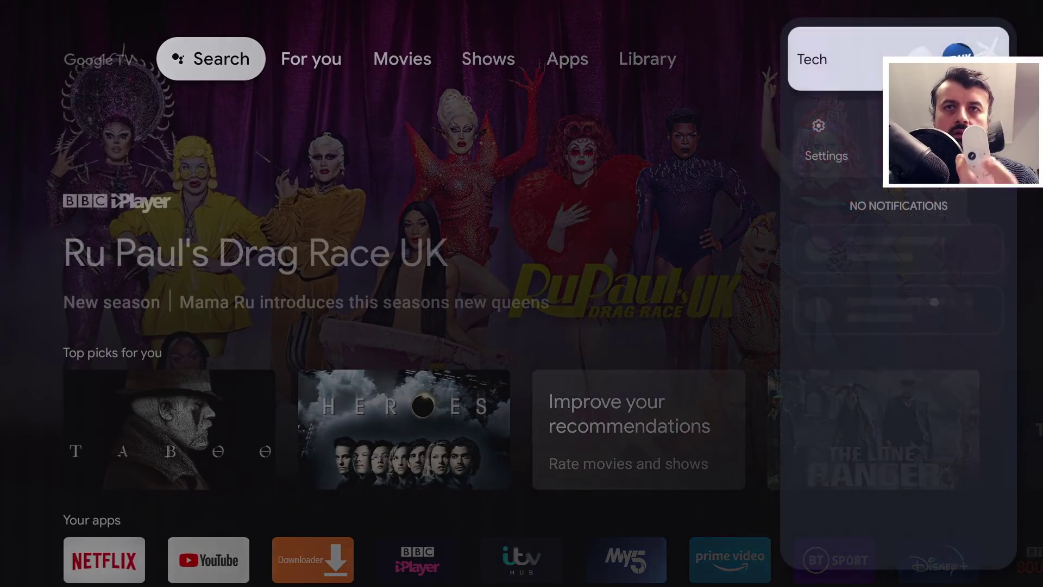
{"action": "key", "text": "Down"}
{"action": "key", "text": "Return"}
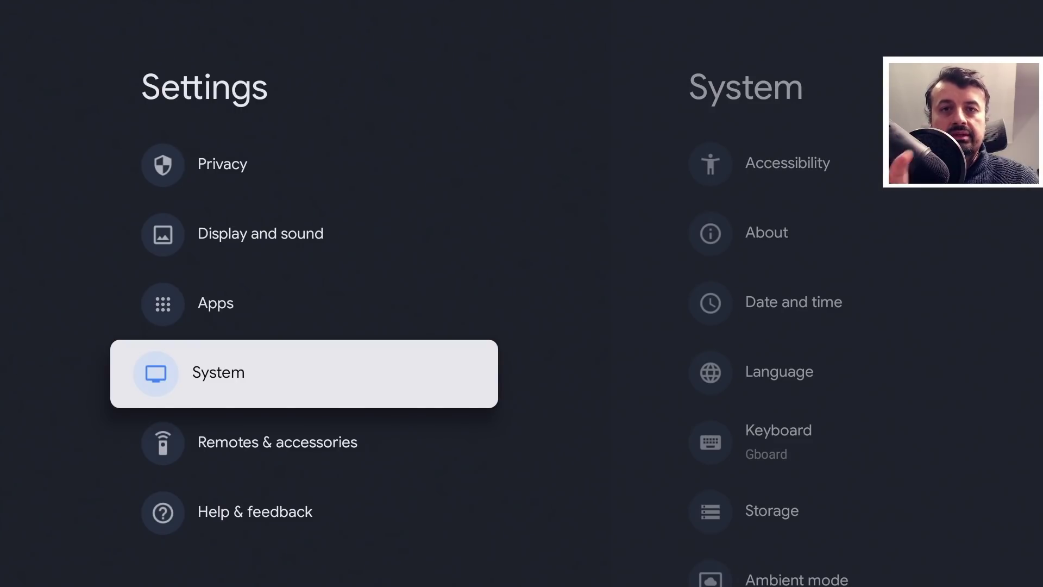
{"action": "key", "text": "Up"}
{"action": "key", "text": "Down"}
{"action": "key", "text": "Right"}
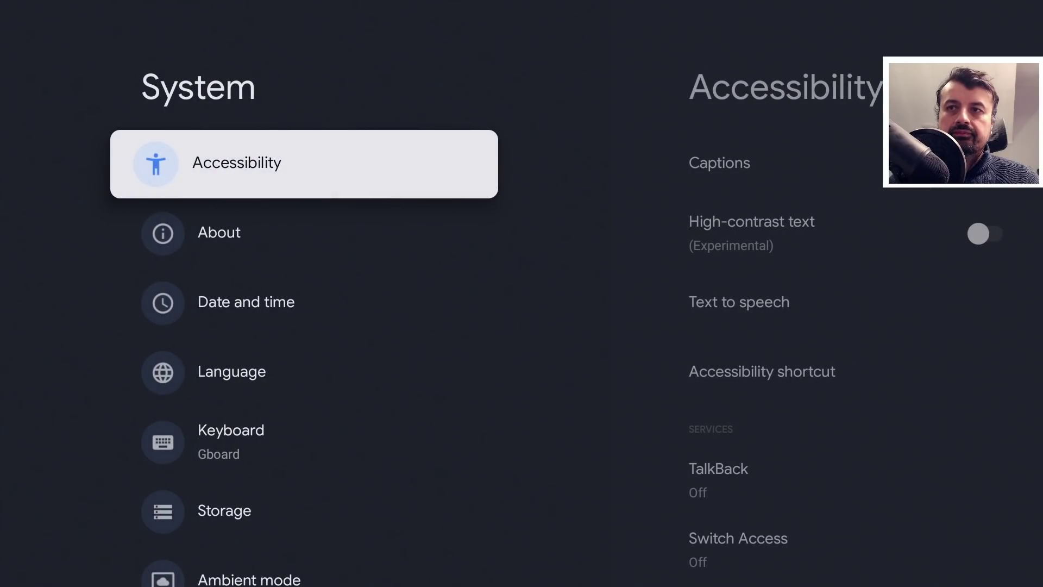
{"action": "key", "text": "Down"}
{"action": "key", "text": "Right"}
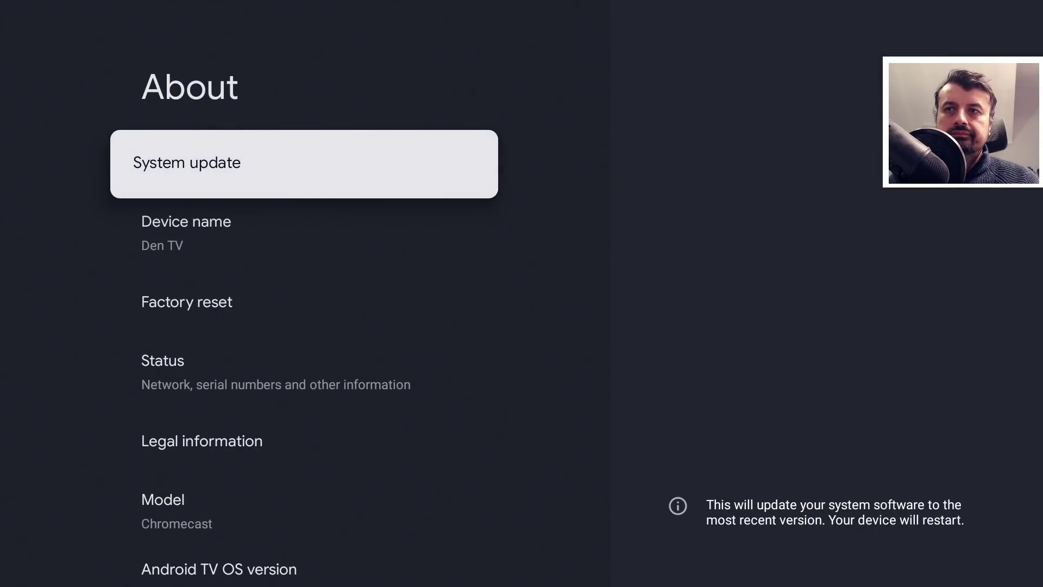
Unlock developer mode by activating the Android TV OS build entry seven times.
{"action": "key", "text": "Down"}
{"action": "key", "text": "Down"}
{"action": "key", "text": "Down"}
{"action": "key", "text": "Down"}
{"action": "key", "text": "Down"}
{"action": "key", "text": "Down"}
{"action": "key", "text": "Down"}
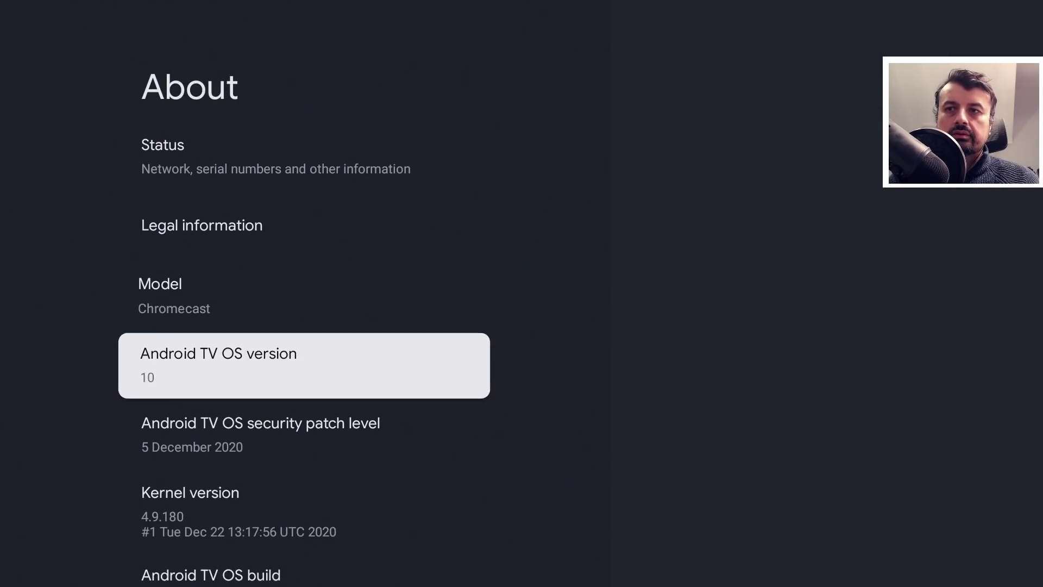
{"action": "key", "text": "Down"}
{"action": "key", "text": "Down"}
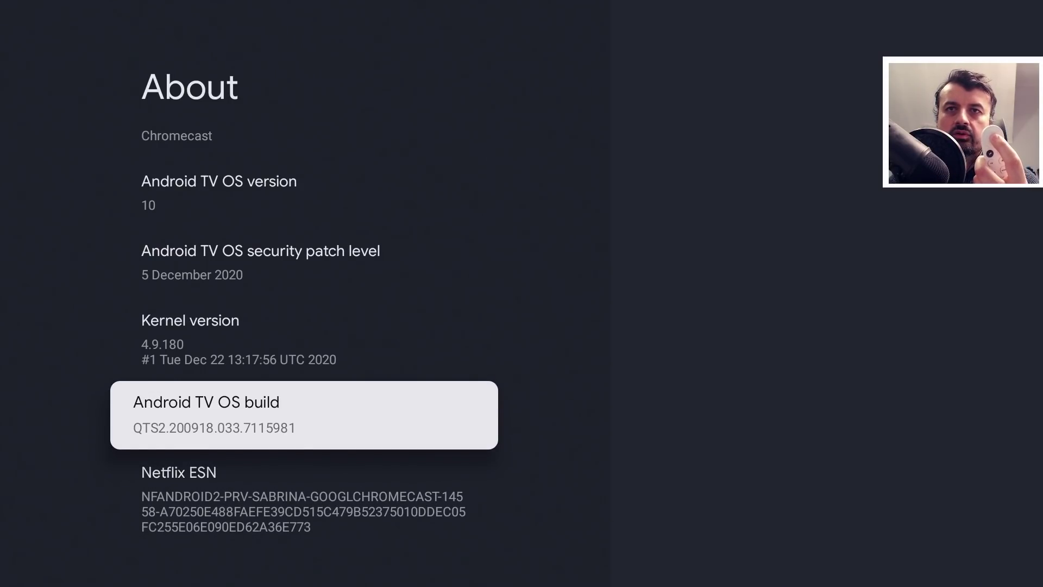
{"action": "key", "text": "Return"}
{"action": "key", "text": "Return"}
{"action": "key", "text": "Return"}
{"action": "key", "text": "Return"}
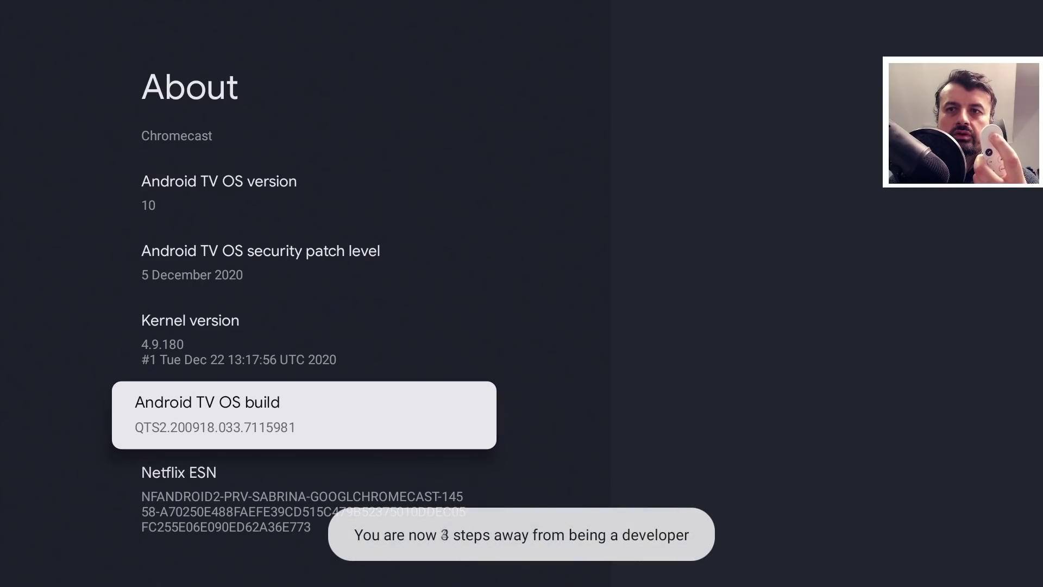
{"action": "key", "text": "Return"}
{"action": "key", "text": "Return"}
{"action": "key", "text": "Return"}
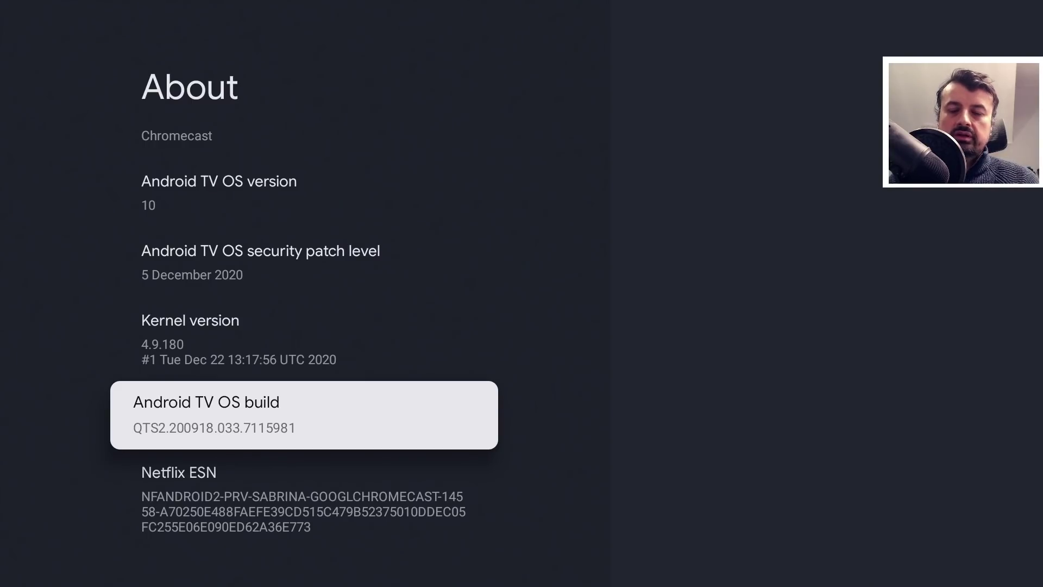
Leave the About page and open Developer options in the System settings.
{"action": "key", "text": "Escape"}
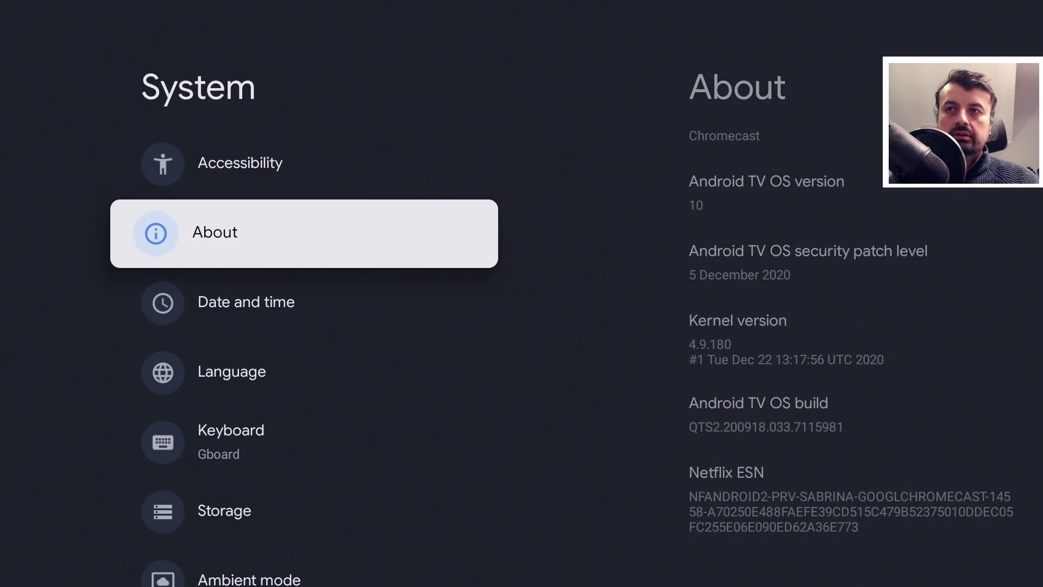
{"action": "key", "text": "Down"}
{"action": "key", "text": "Down"}
{"action": "key", "text": "Down"}
{"action": "key", "text": "Down"}
{"action": "key", "text": "Down"}
{"action": "key", "text": "Down"}
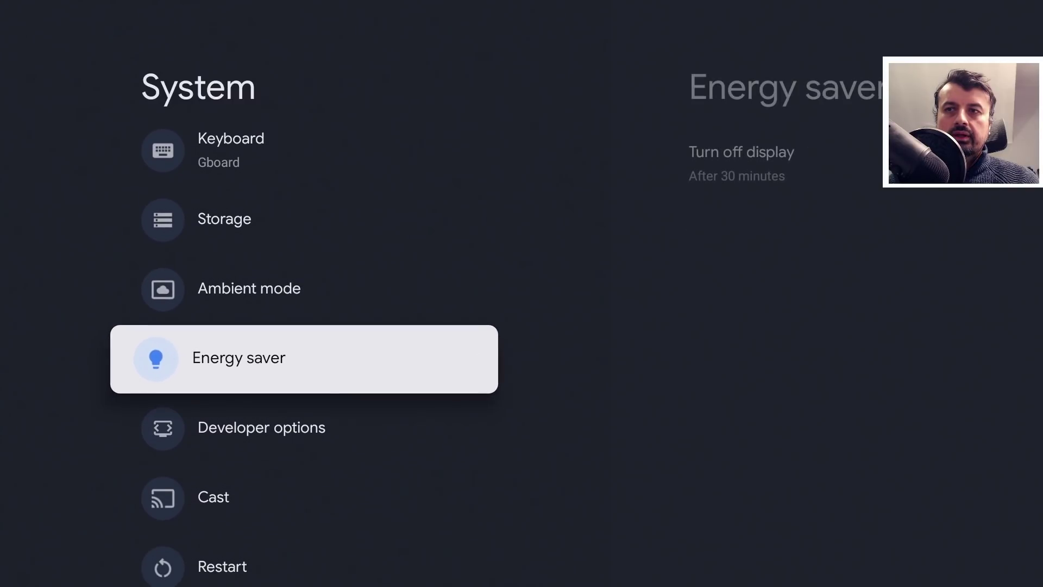
{"action": "key", "text": "Down"}
{"action": "key", "text": "Return"}
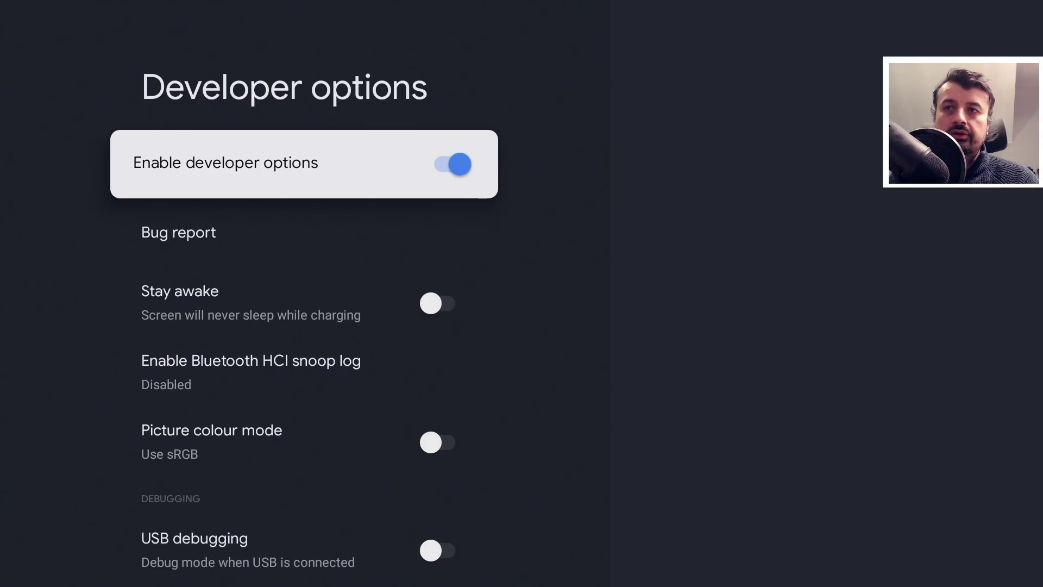
Enable USB debugging in the Debugging section, allow it, and return to the home screen.
{"action": "key", "text": "Down"}
{"action": "key", "text": "Down"}
{"action": "key", "text": "Down"}
{"action": "key", "text": "Down"}
{"action": "key", "text": "Down"}
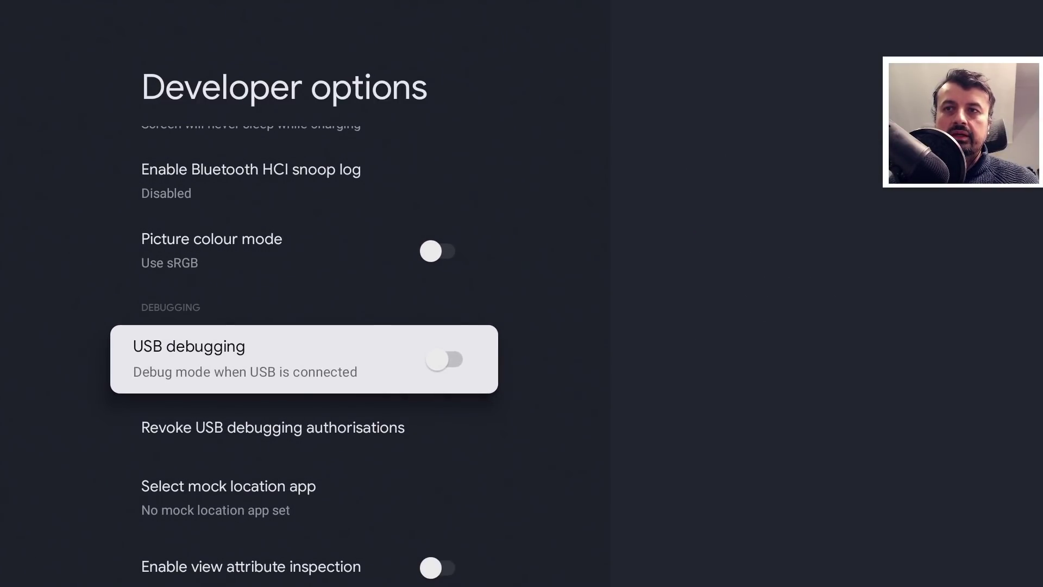
{"action": "key", "text": "Return"}
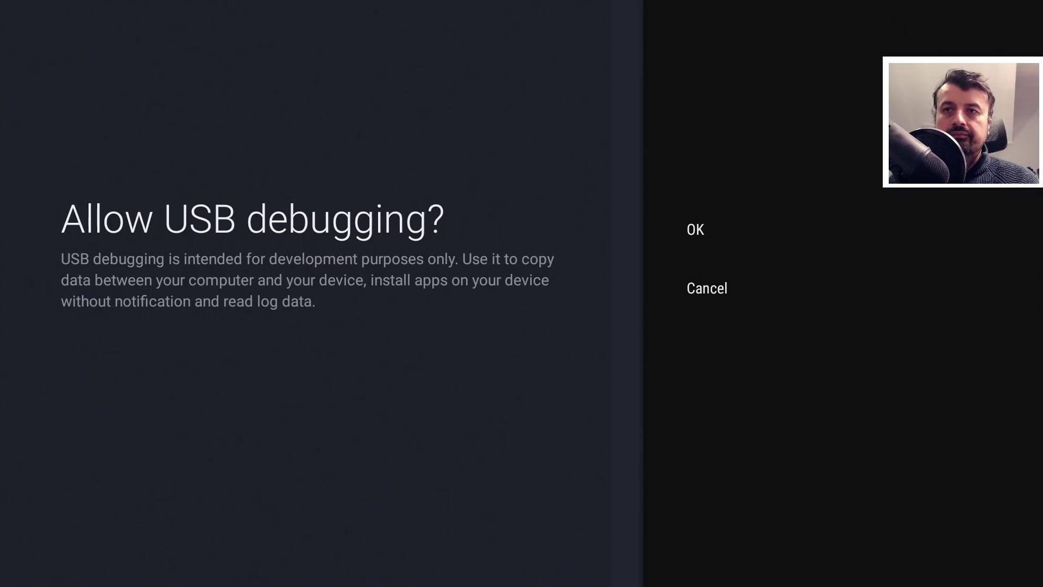
{"action": "key", "text": "Return"}
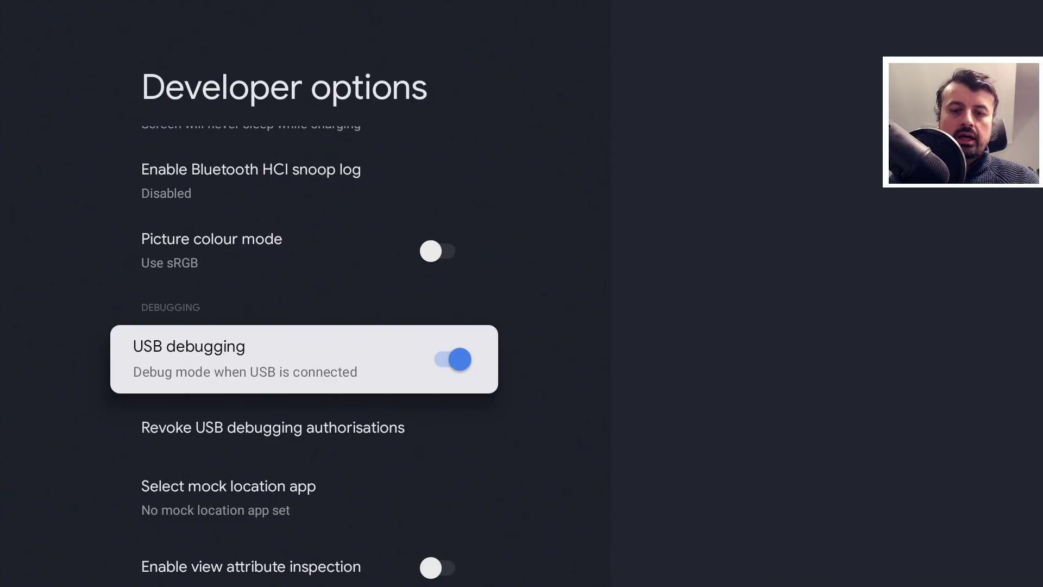
{"action": "key", "text": "Home"}
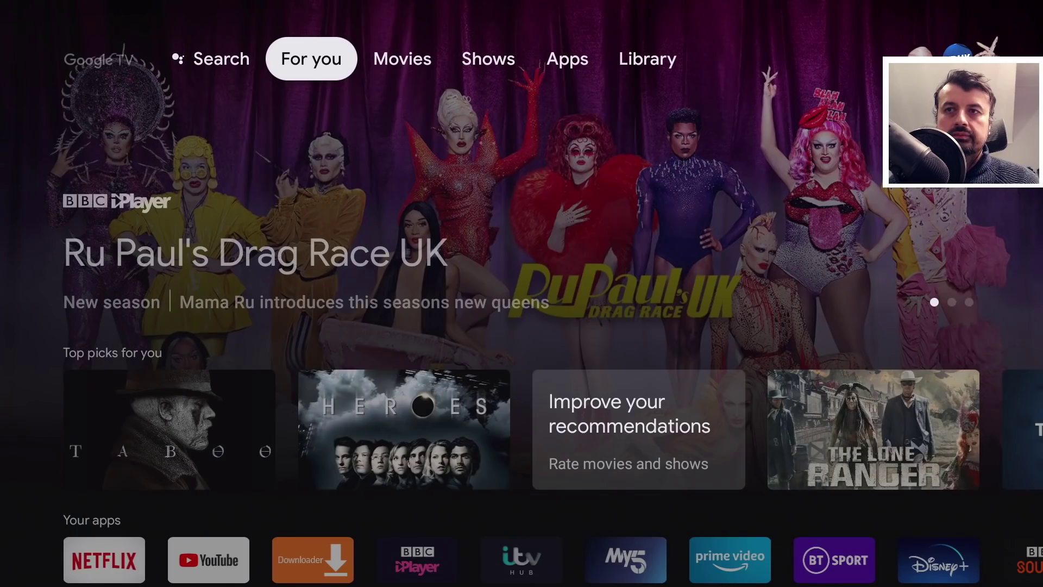
Open the Downloader app from the Your apps row on the home screen.
{"action": "key", "text": "Down"}
{"action": "key", "text": "Down"}
{"action": "key", "text": "Down"}
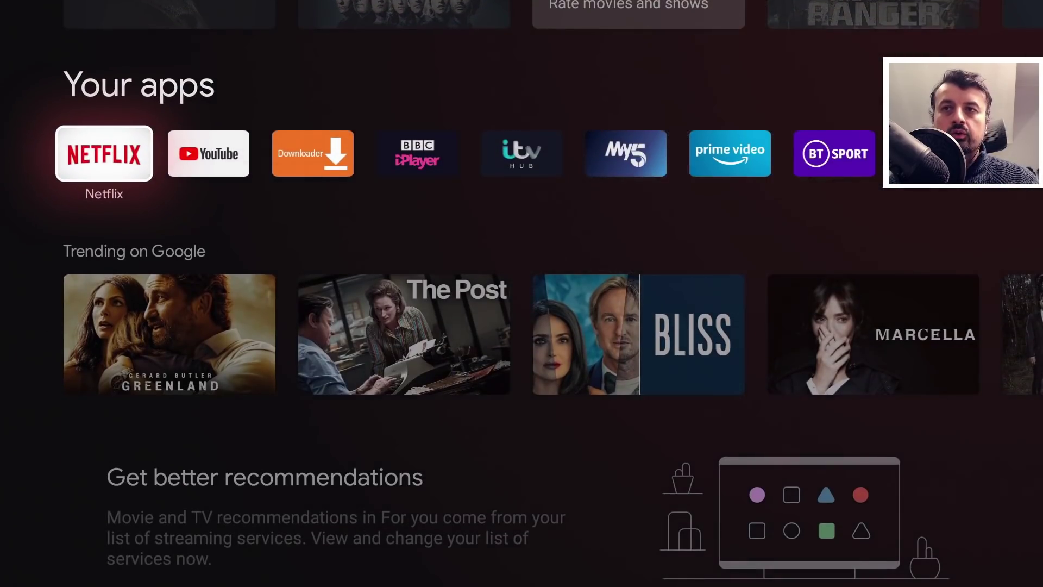
{"action": "key", "text": "Right"}
{"action": "key", "text": "Right"}
{"action": "key", "text": "Return"}
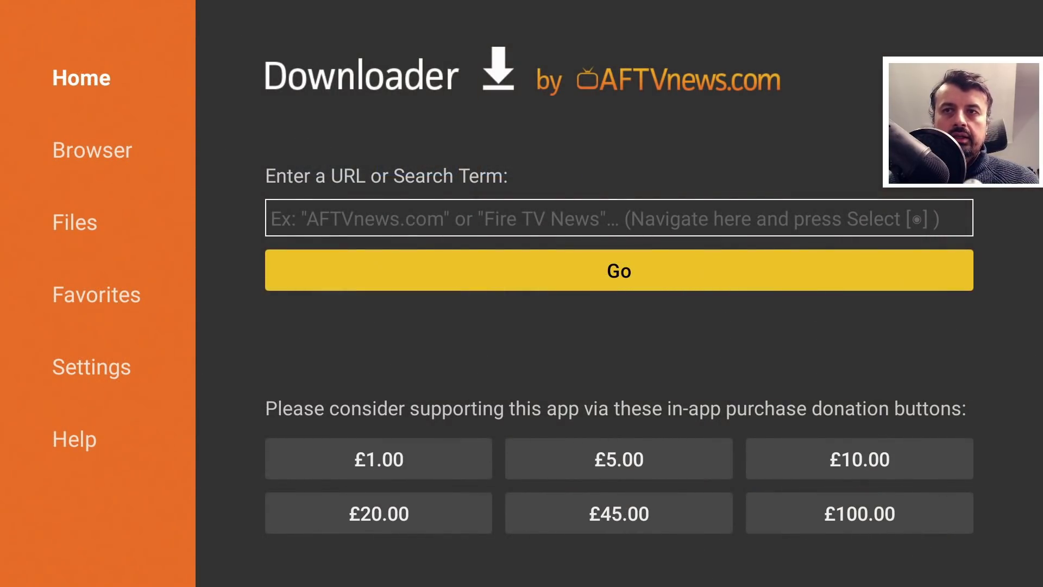
Enter 53402 as the URL or search term in Downloader and load the site.
{"action": "key", "text": "Up"}
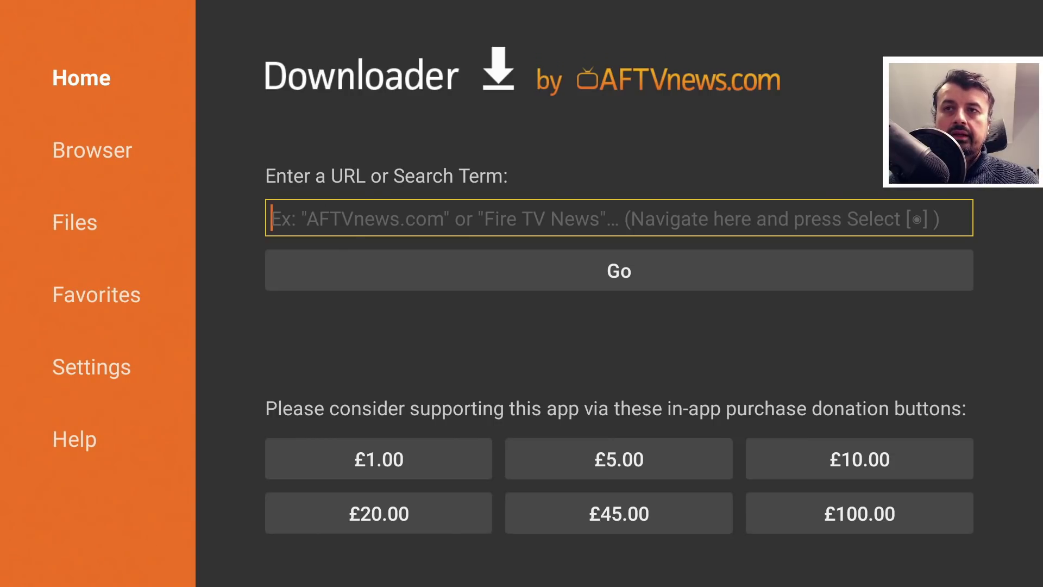
{"action": "key", "text": "Return"}
{"action": "key", "text": "Right"}
{"action": "key", "text": "Right"}
{"action": "key", "text": "Right"}
{"action": "key", "text": "Right"}
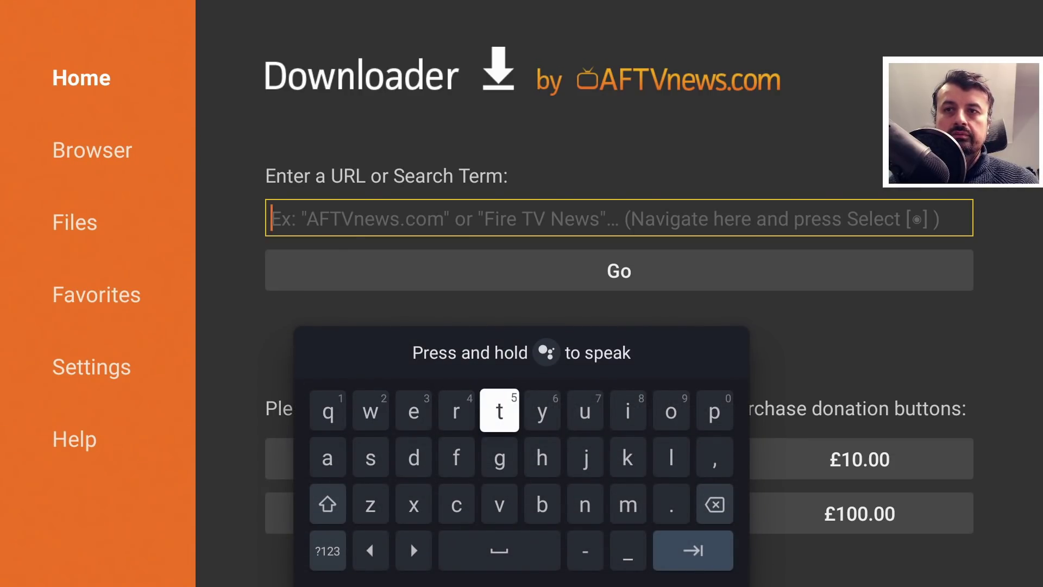
{"action": "key", "text": "Right"}
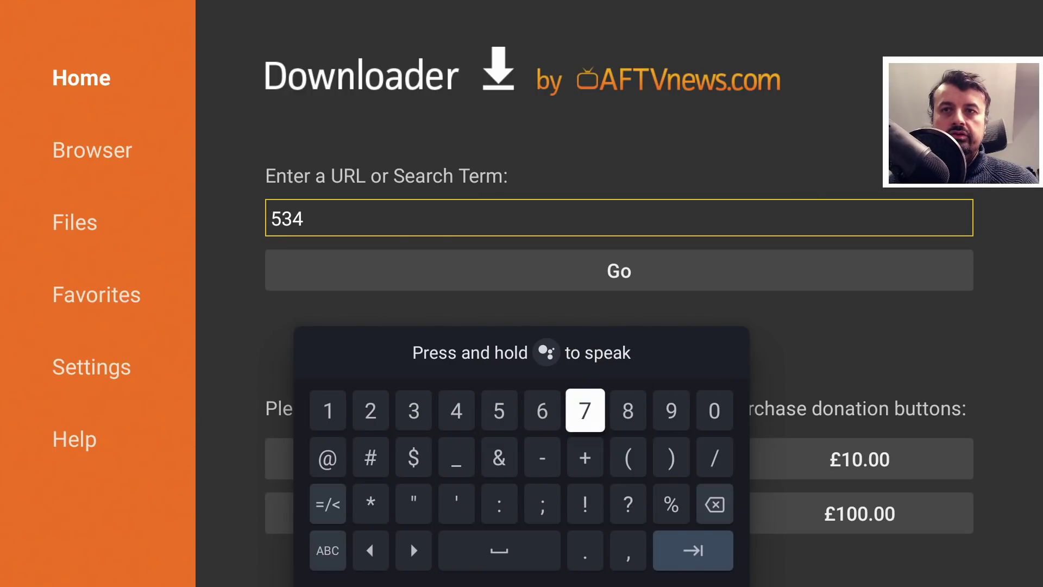
{"action": "key", "text": "Right"}
{"action": "key", "text": "Right"}
{"action": "key", "text": "Right"}
{"action": "key", "text": "Return"}
{"action": "key", "text": "Left"}
{"action": "key", "text": "Left"}
{"action": "key", "text": "Left"}
{"action": "key", "text": "Left"}
{"action": "key", "text": "Left"}
{"action": "key", "text": "Left"}
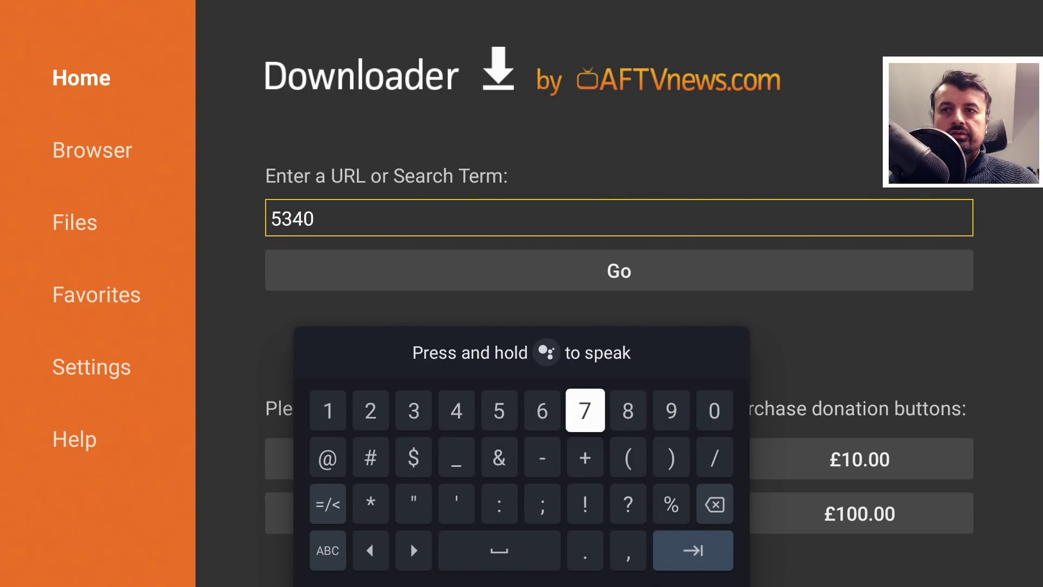
{"action": "key", "text": "Left"}
{"action": "key", "text": "Left"}
{"action": "key", "text": "Return"}
{"action": "key", "text": "Tab"}
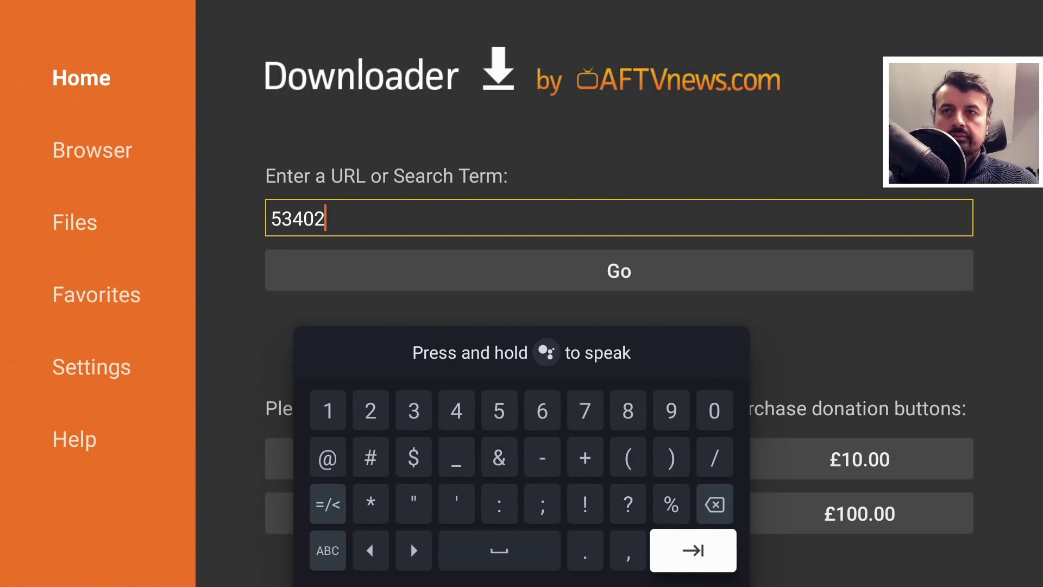
{"action": "key", "text": "Return"}
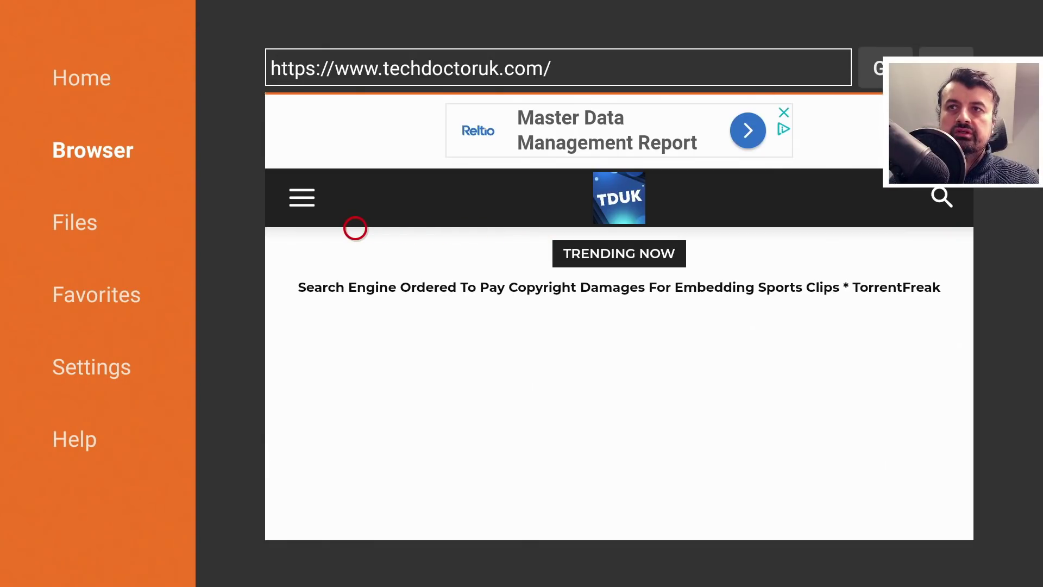
Open the Android TV Home Launcher For Chromecast GoogleTV article on techdoctoruk.com and go to its Software Needed links.
{"action": "left_click", "coordinate": [309, 183]}
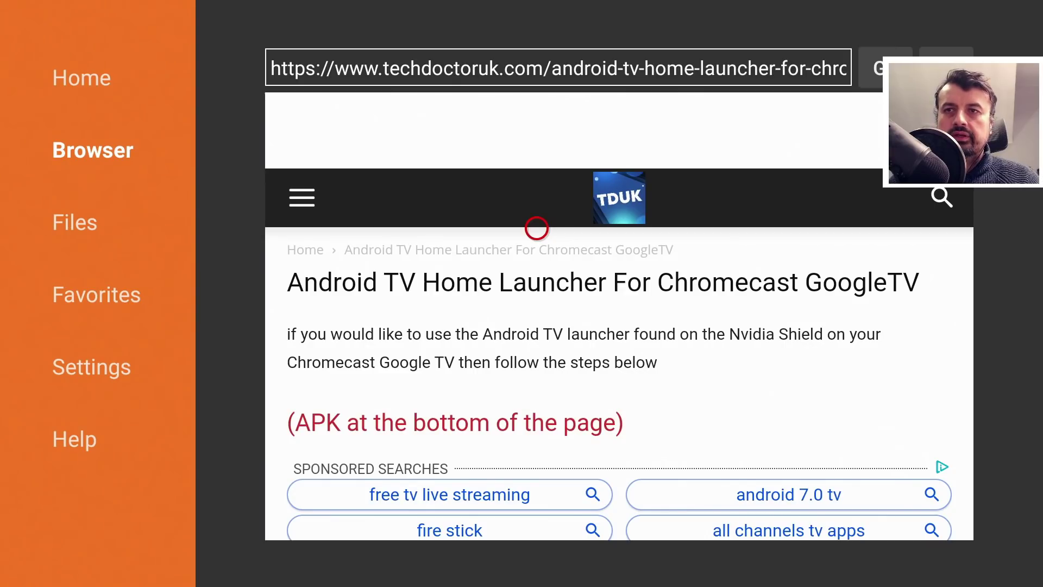
{"action": "scroll", "coordinate": [535, 508], "scroll_direction": "down", "scroll_amount": 5}
{"action": "scroll", "coordinate": [537, 519], "scroll_direction": "down", "scroll_amount": 10}
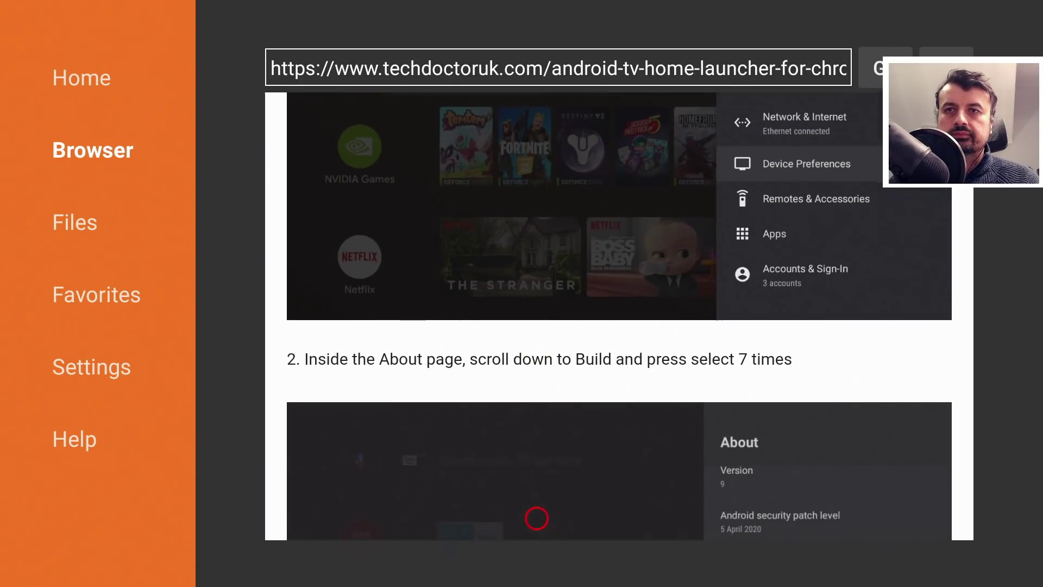
{"action": "scroll", "coordinate": [537, 518], "scroll_direction": "down", "scroll_amount": 10}
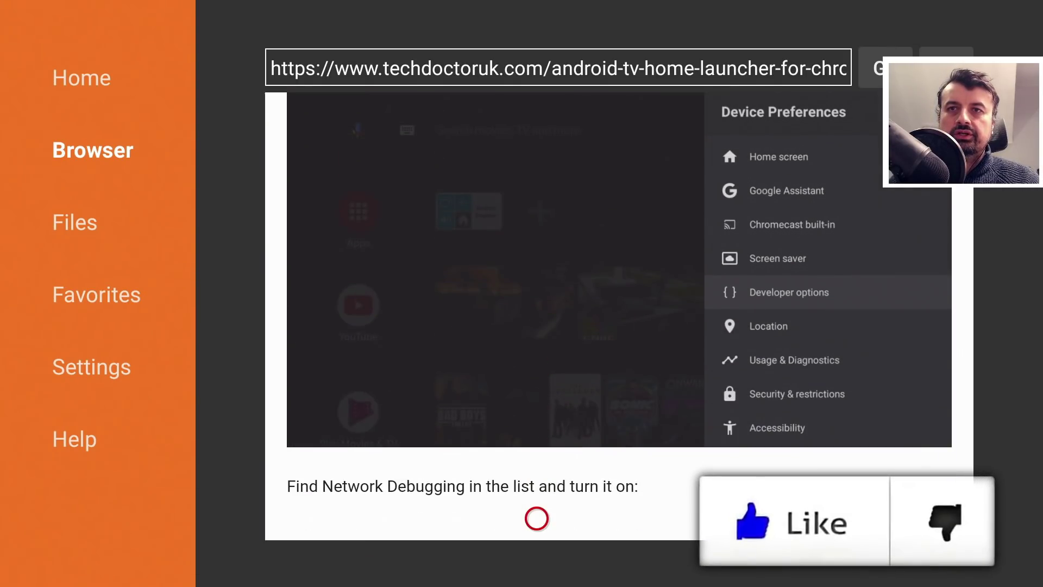
{"action": "scroll", "coordinate": [537, 518], "scroll_direction": "down", "scroll_amount": 10}
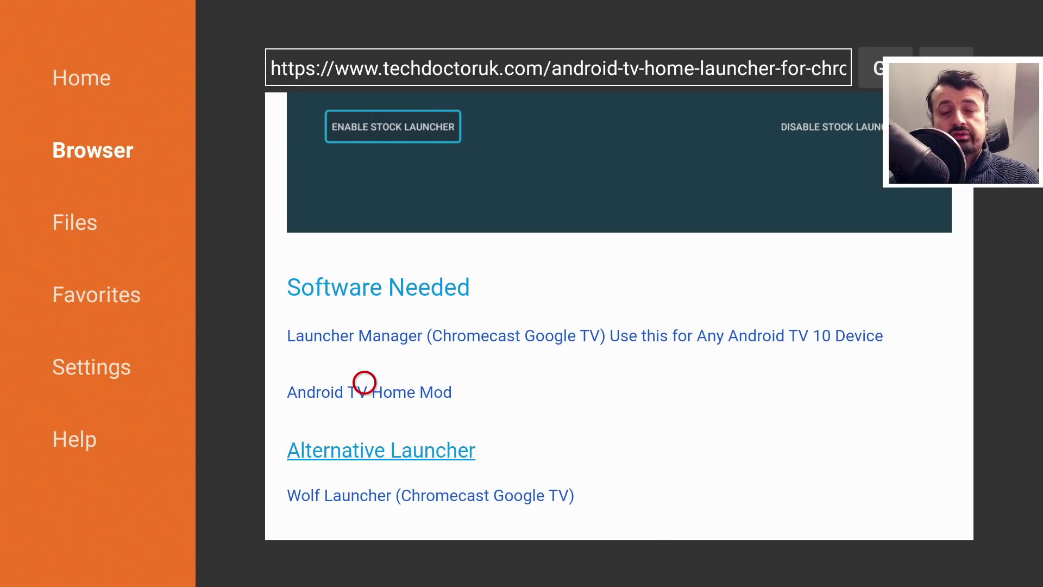
{"action": "key", "text": "Down"}
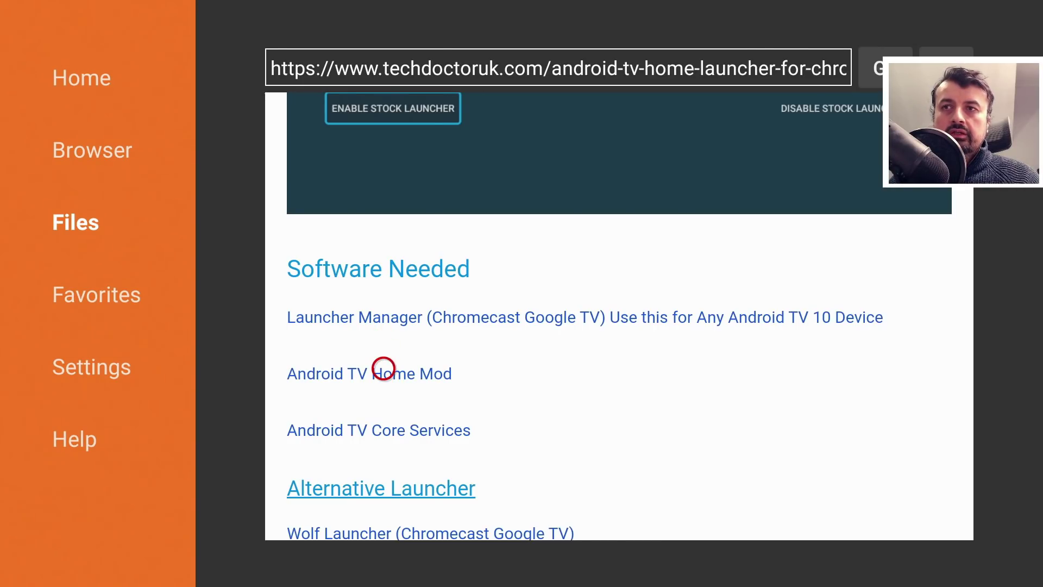
View the Launcher Manager (Chromecast Google TV) download page, including its download link, and return to the article.
{"action": "left_click", "coordinate": [384, 305]}
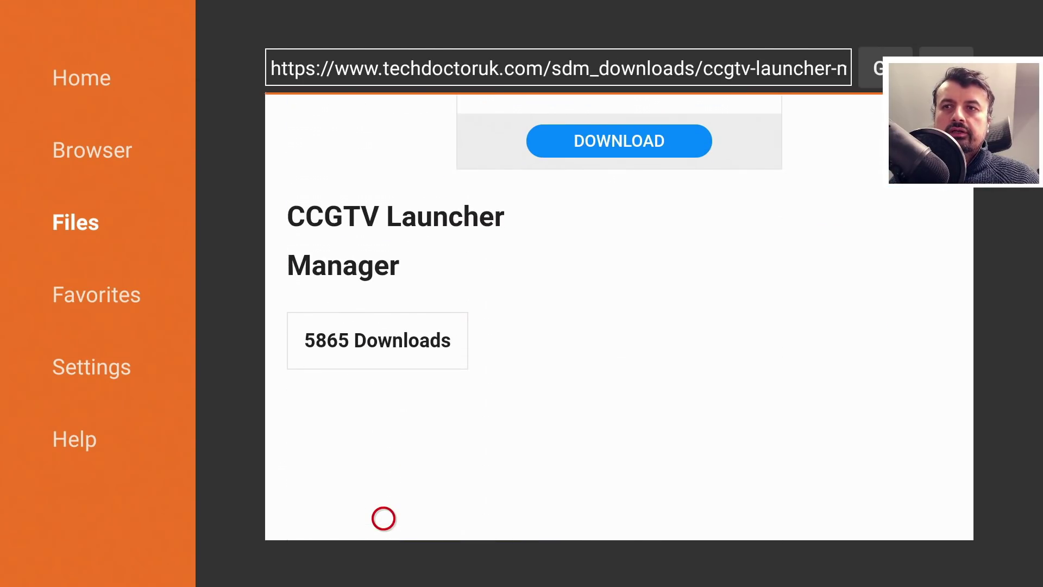
{"action": "scroll", "coordinate": [384, 515], "scroll_direction": "down", "scroll_amount": 5}
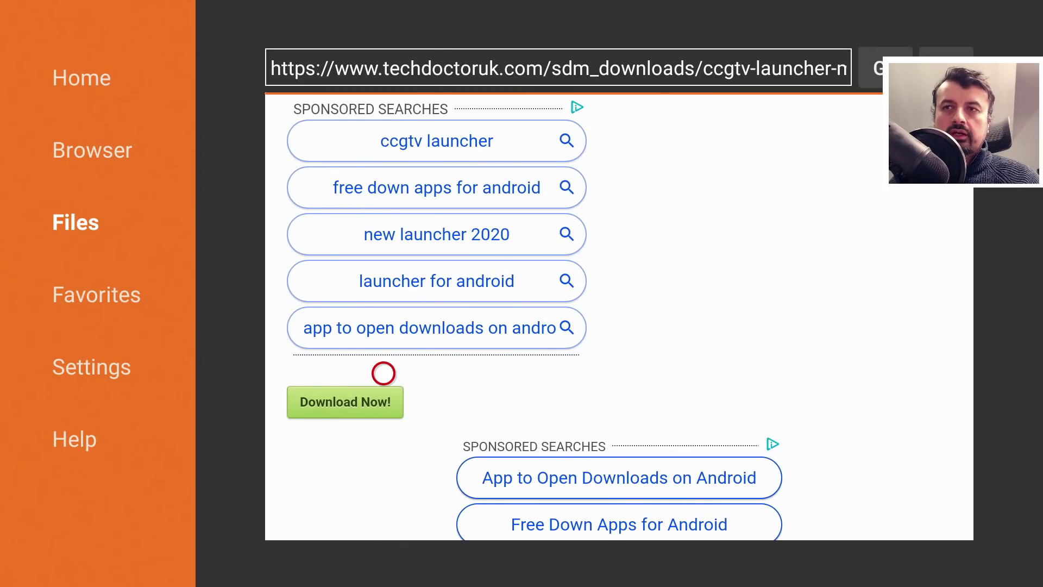
{"action": "key", "text": "Escape"}
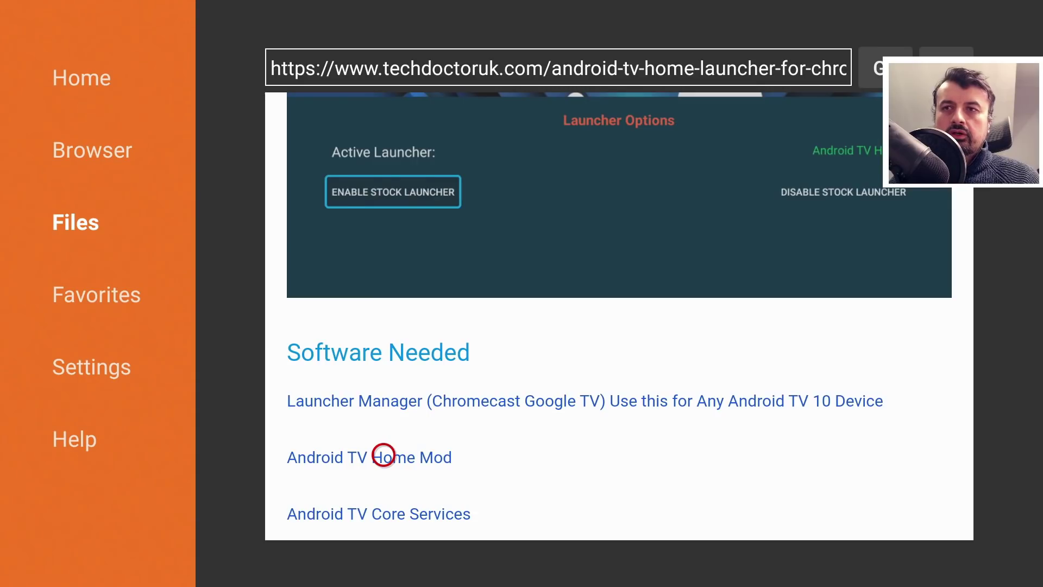
Download Android TV Home Mod from the Software Needed links, install it as an update, and close the install dialogs.
{"action": "left_click", "coordinate": [383, 455]}
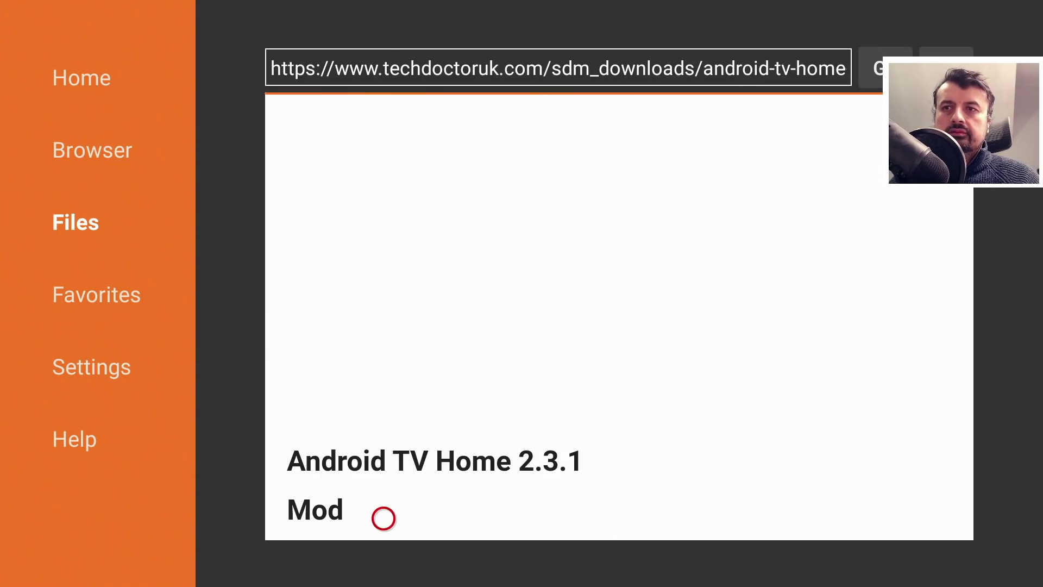
{"action": "scroll", "coordinate": [384, 517], "scroll_direction": "down", "scroll_amount": 4}
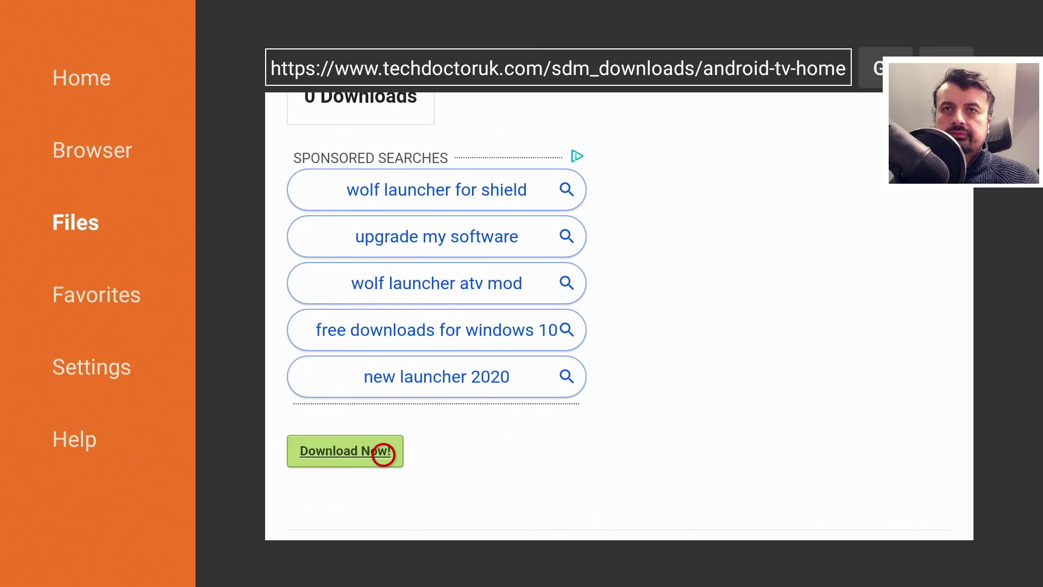
{"action": "left_click", "coordinate": [384, 455]}
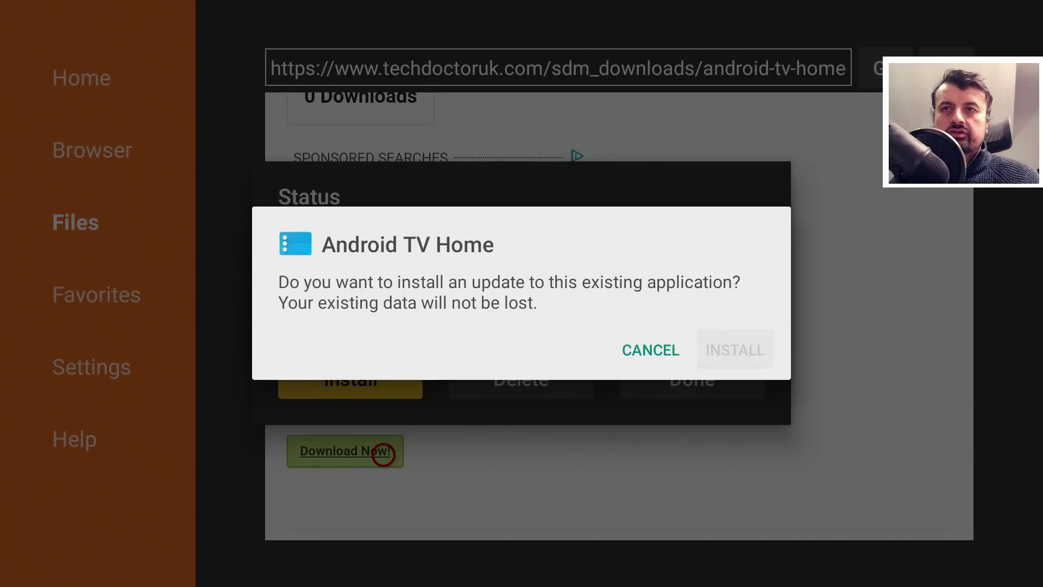
{"action": "key", "text": "Return"}
{"action": "key", "text": "Return"}
{"action": "key", "text": "Right"}
{"action": "key", "text": "Right"}
{"action": "key", "text": "Return"}
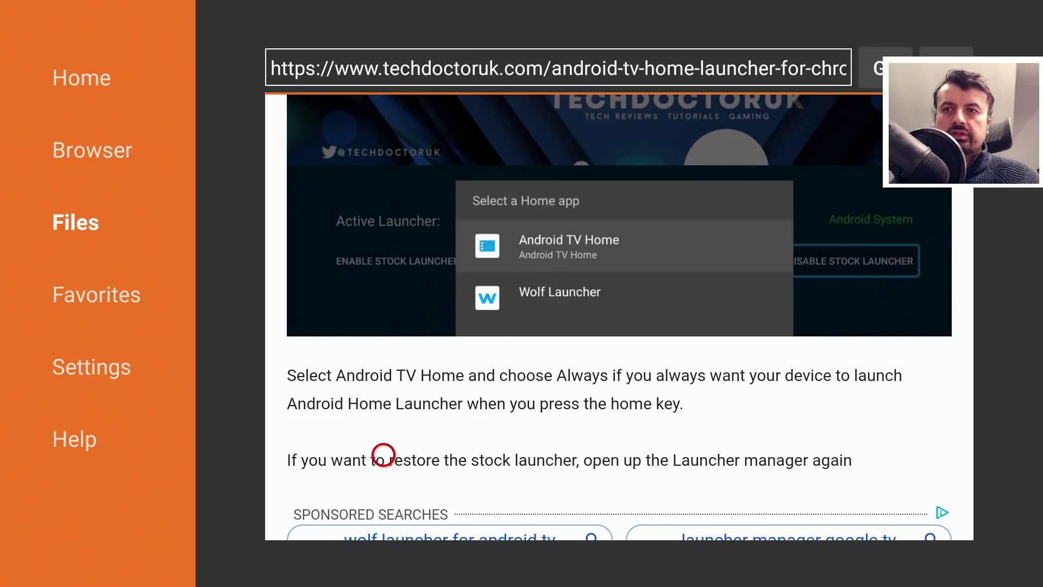
Download and install Android TV Core Services from the article's Software Needed links, and close the installer.
{"action": "scroll", "coordinate": [384, 489], "scroll_direction": "down", "scroll_amount": 2}
{"action": "scroll", "coordinate": [384, 518], "scroll_direction": "down", "scroll_amount": 10}
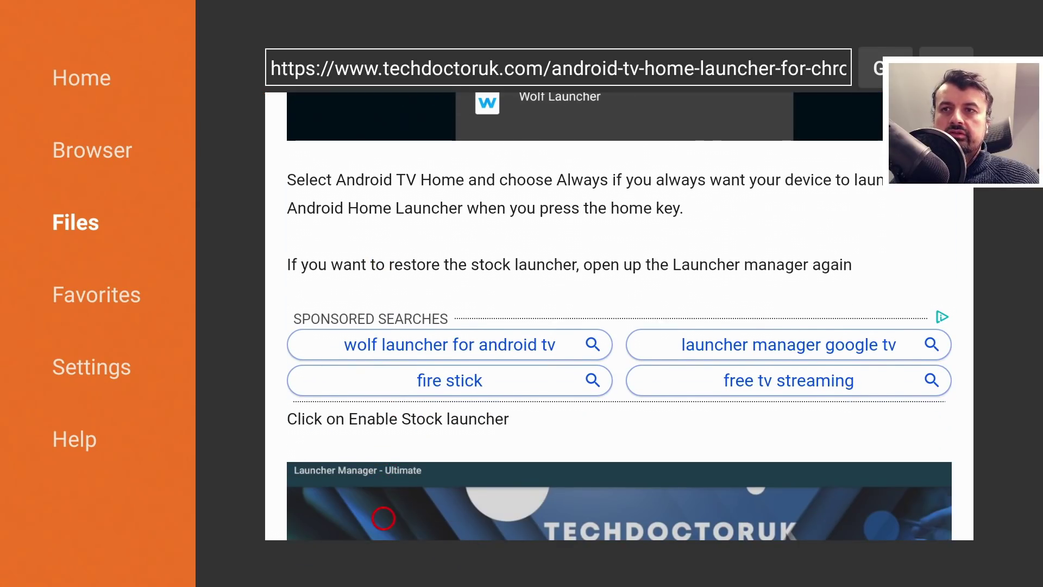
{"action": "left_click", "coordinate": [384, 517]}
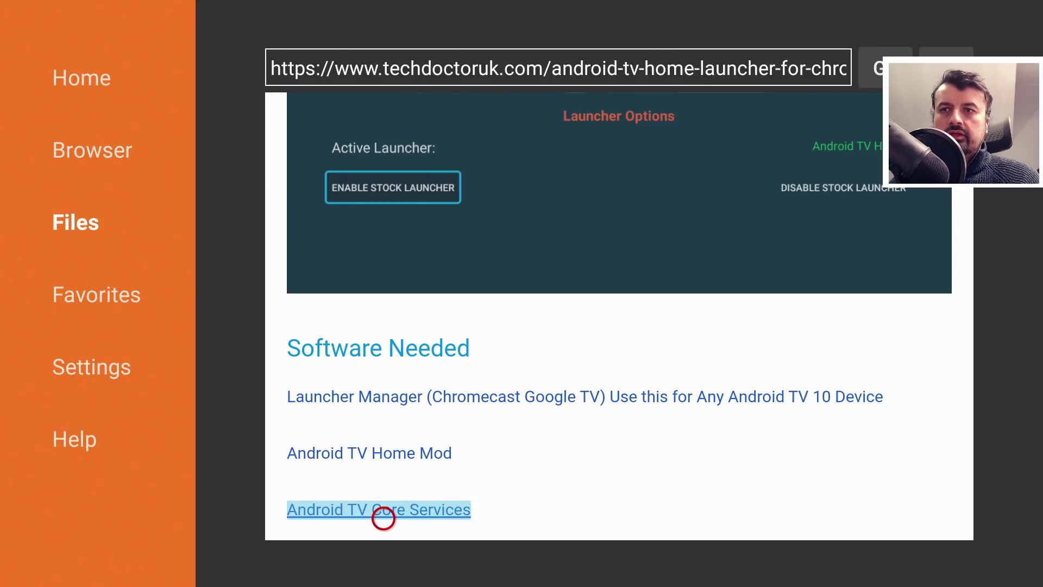
{"action": "scroll", "coordinate": [384, 517], "scroll_direction": "down", "scroll_amount": 8}
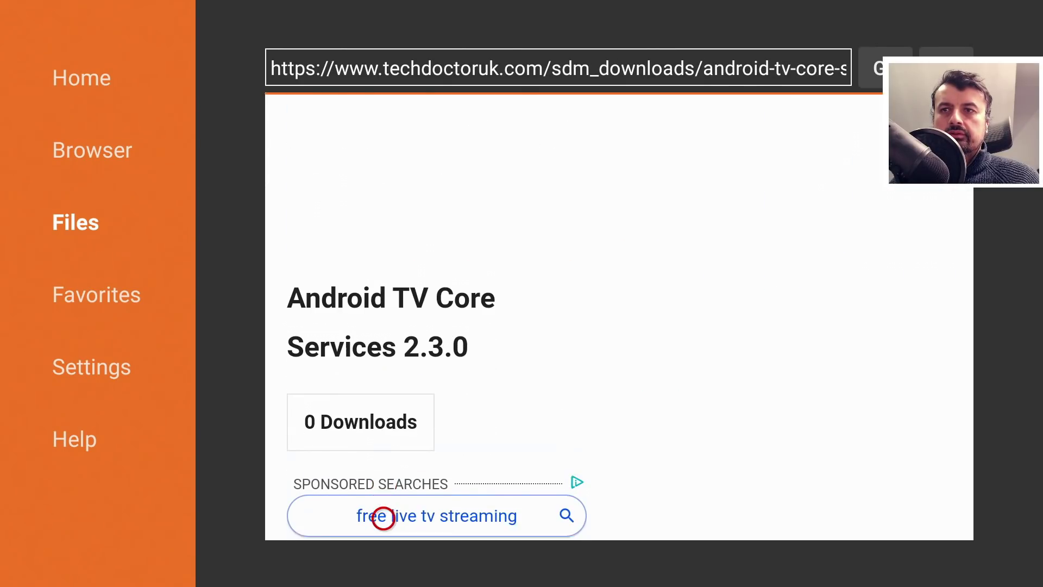
{"action": "left_click", "coordinate": [383, 516]}
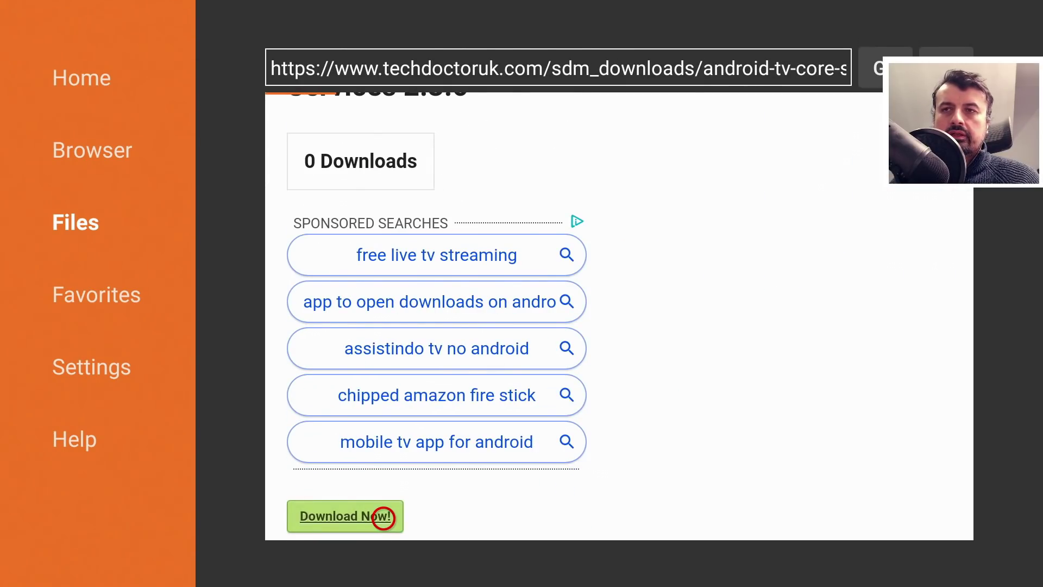
{"action": "key", "text": "Return"}
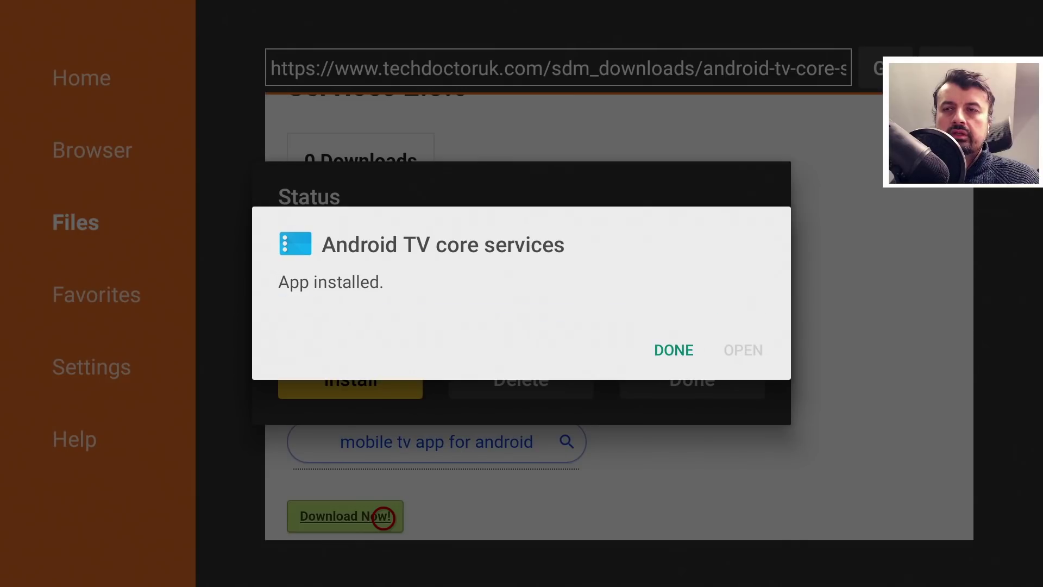
{"action": "key", "text": "Return"}
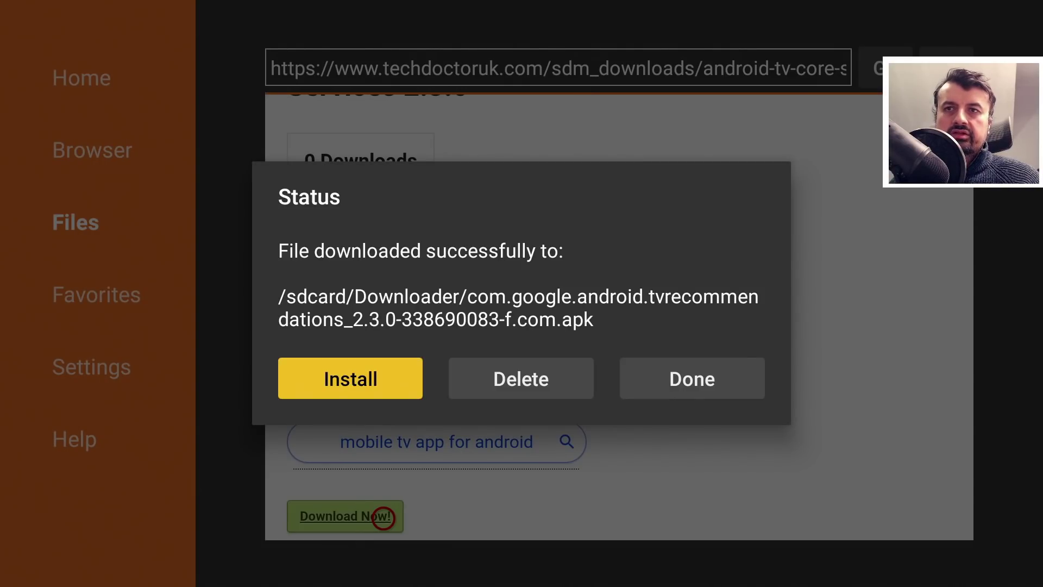
Return to the home screen and open the full list of installed apps from the end of the Your apps row.
{"action": "key", "text": "Home"}
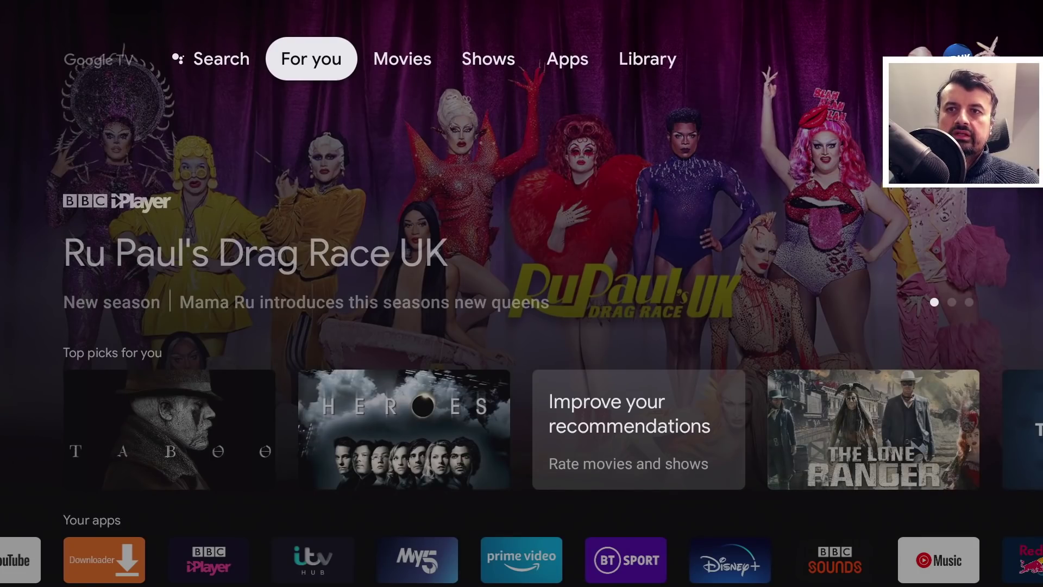
{"action": "key", "text": "Down"}
{"action": "key", "text": "Down"}
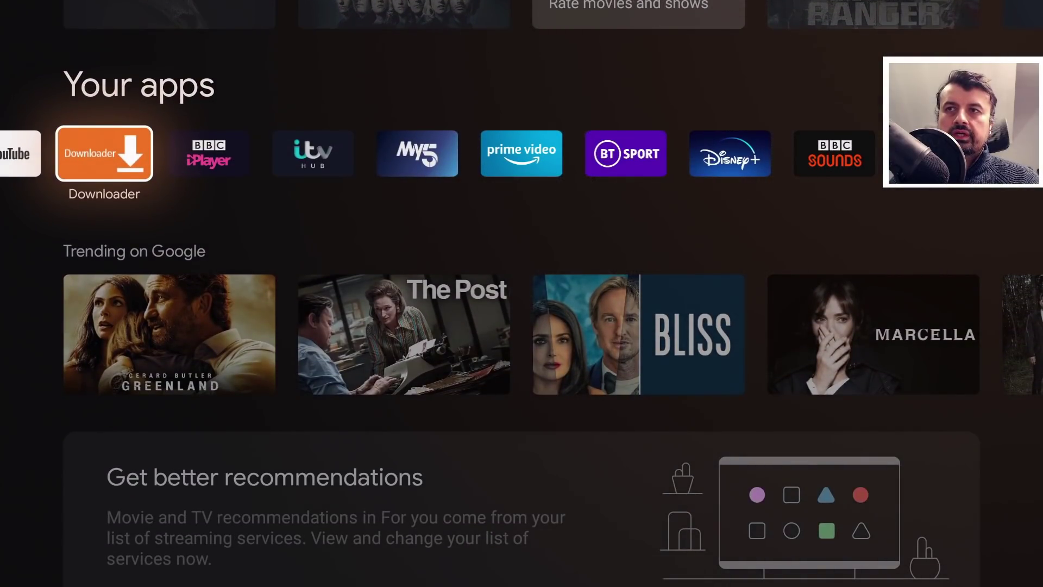
{"action": "key", "text": "Right"}
{"action": "key", "text": "Right"}
{"action": "key", "text": "Right"}
{"action": "key", "text": "Right"}
{"action": "key", "text": "Right"}
{"action": "key", "text": "Right"}
{"action": "key", "text": "Right"}
{"action": "key", "text": "Right"}
{"action": "key", "text": "Right"}
{"action": "key", "text": "Right"}
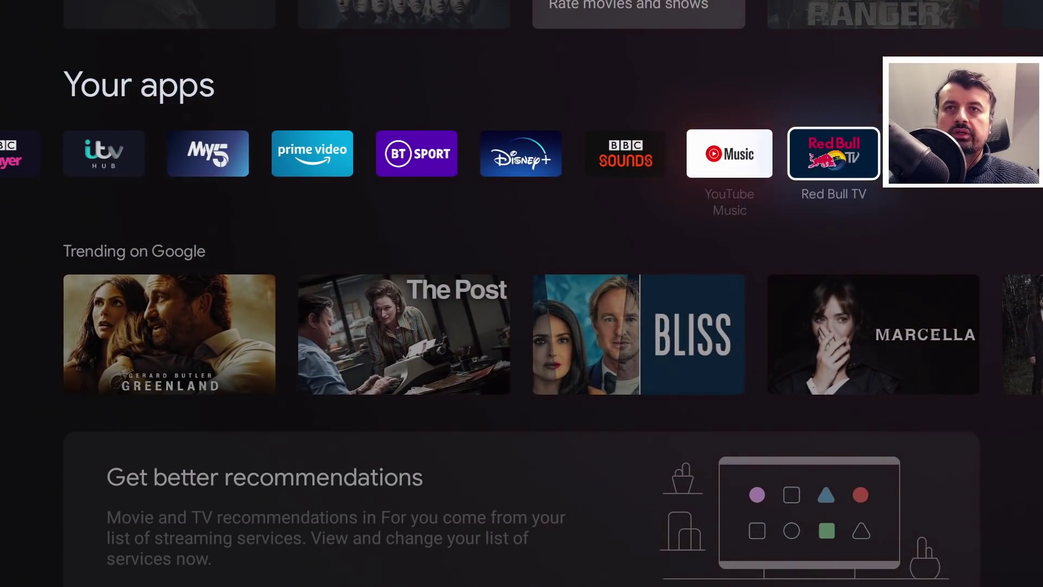
{"action": "key", "text": "Return"}
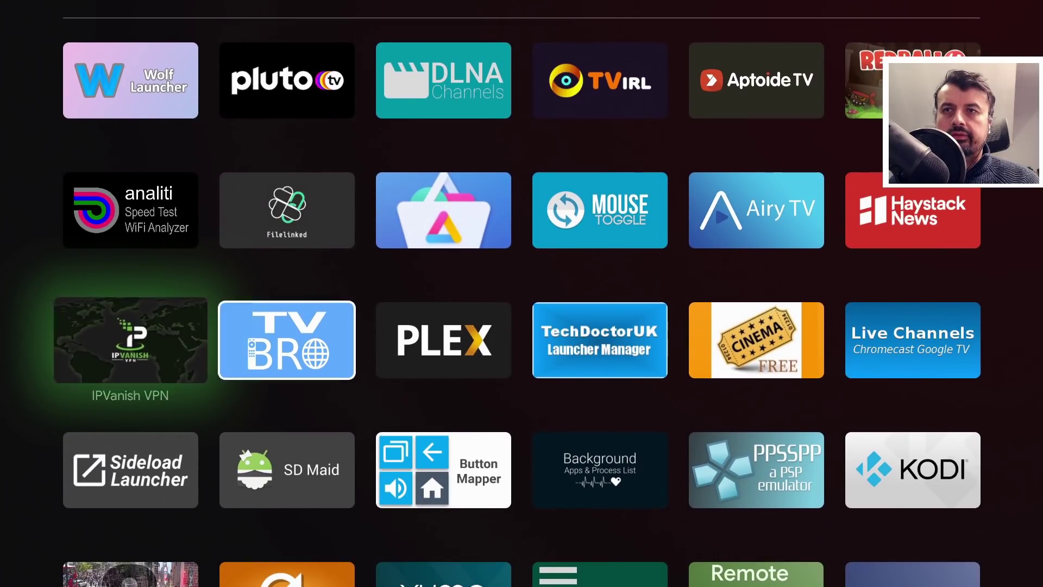
Launch TechDoctorUK Launcher Manager from the installed apps.
{"action": "key", "text": "Right"}
{"action": "key", "text": "Right"}
{"action": "key", "text": "Right"}
{"action": "key", "text": "Return"}
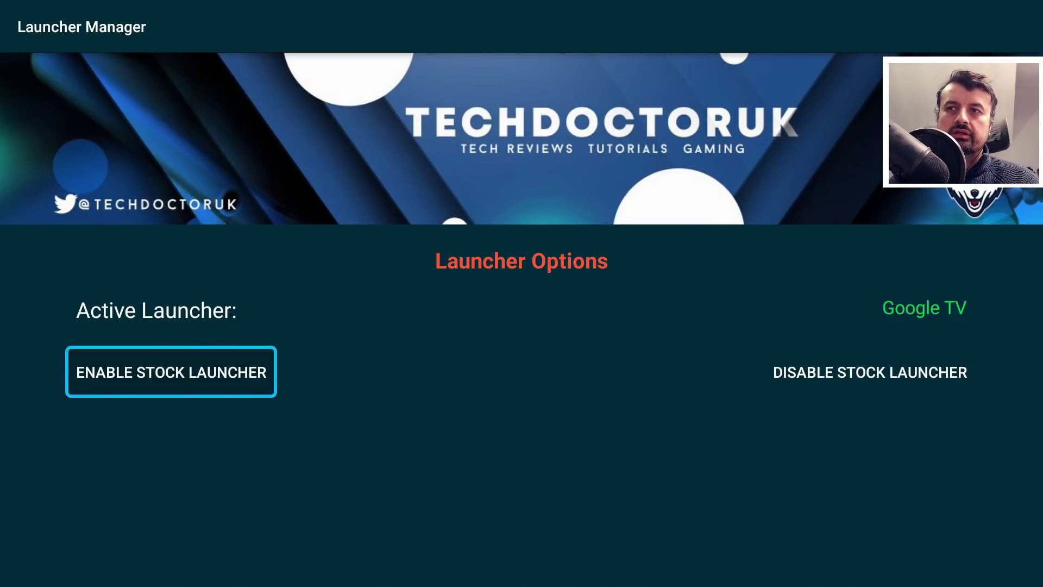
Disable the stock launcher in Launcher Manager and allow USB debugging with Always allow from this computer enabled.
{"action": "key", "text": "Right"}
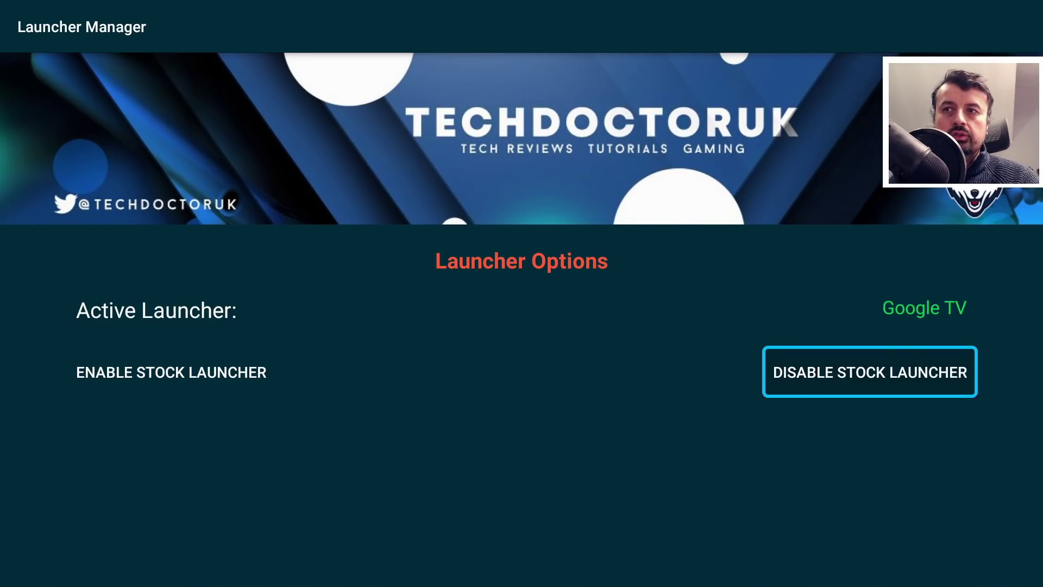
{"action": "key", "text": "Left"}
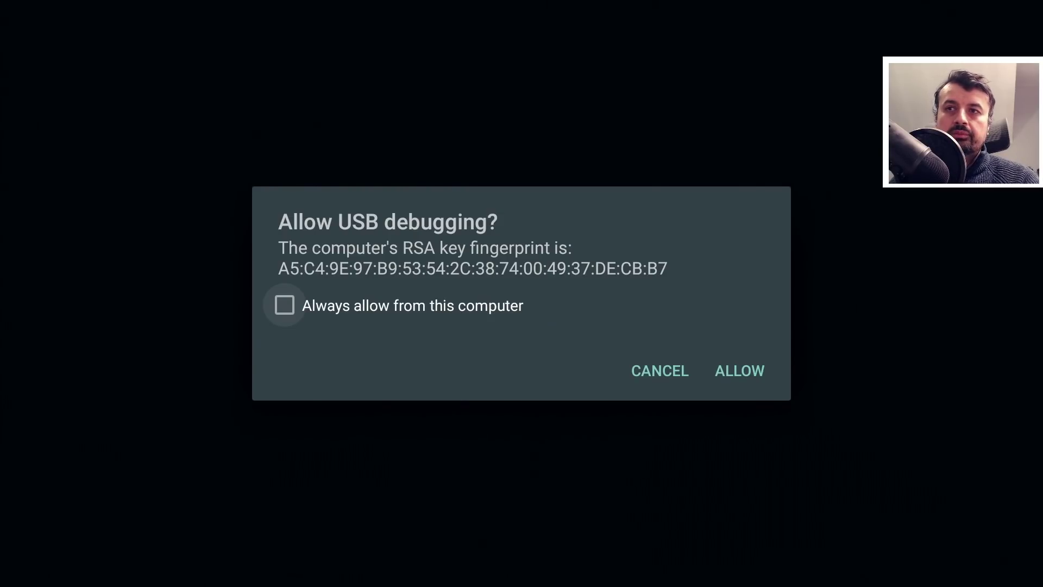
{"action": "key", "text": "Return"}
{"action": "key", "text": "Down"}
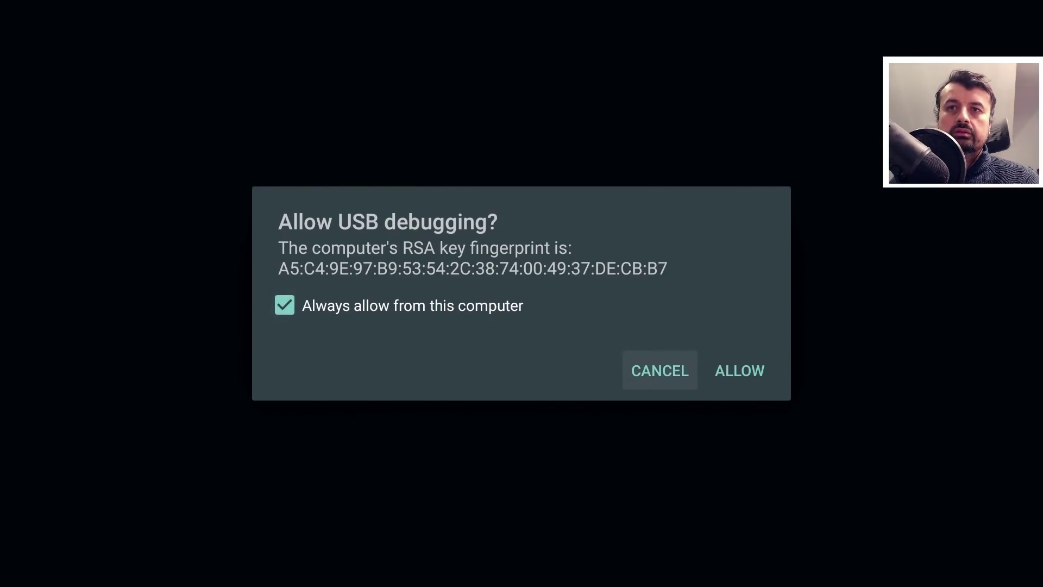
{"action": "key", "text": "Right"}
{"action": "key", "text": "Return"}
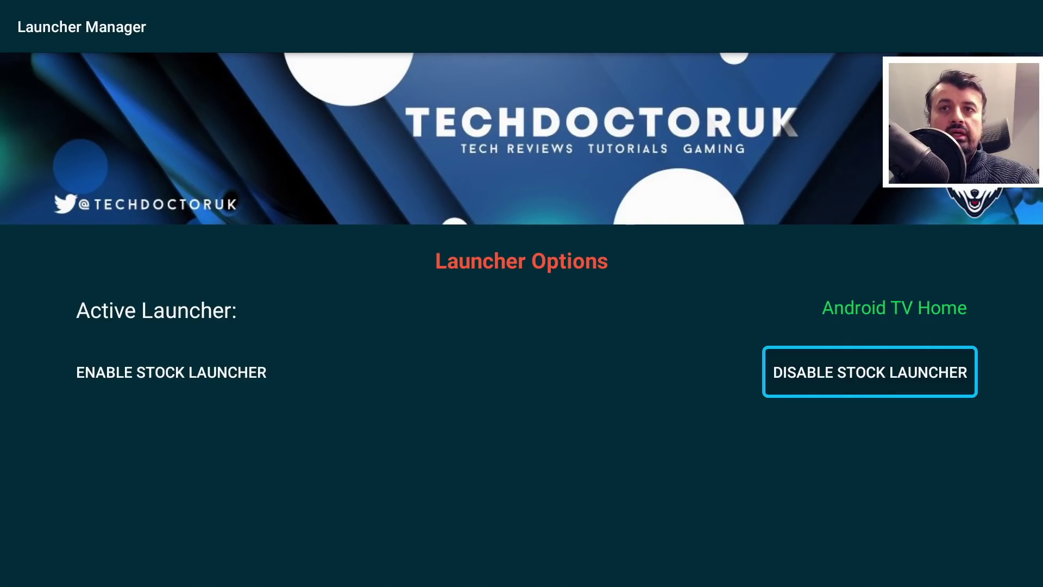
Return to the Android TV Home screen and look through the favourite apps row.
{"action": "key", "text": "Home"}
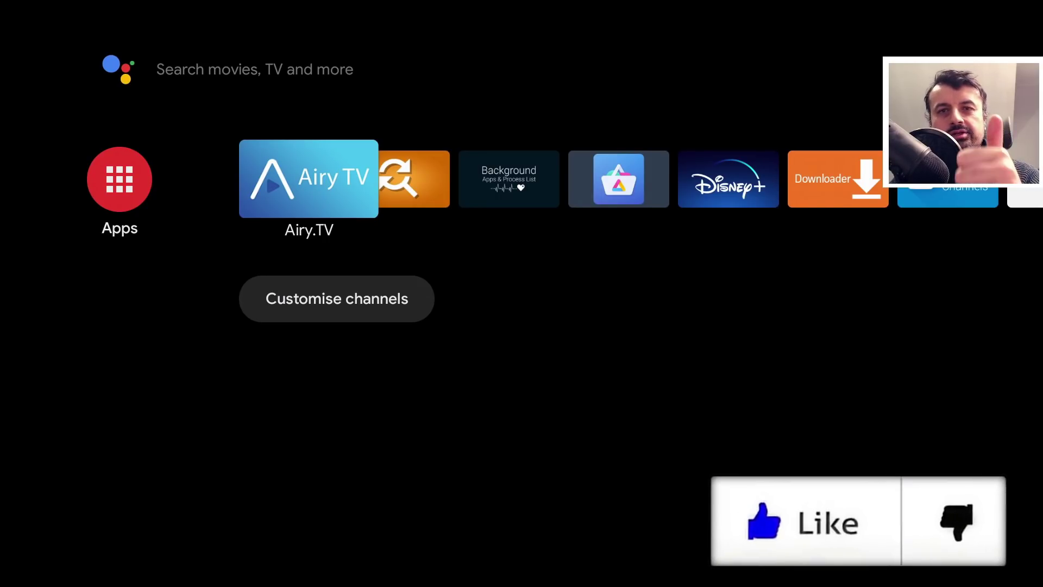
{"action": "key", "text": "Right"}
{"action": "key", "text": "Right"}
{"action": "key", "text": "Right"}
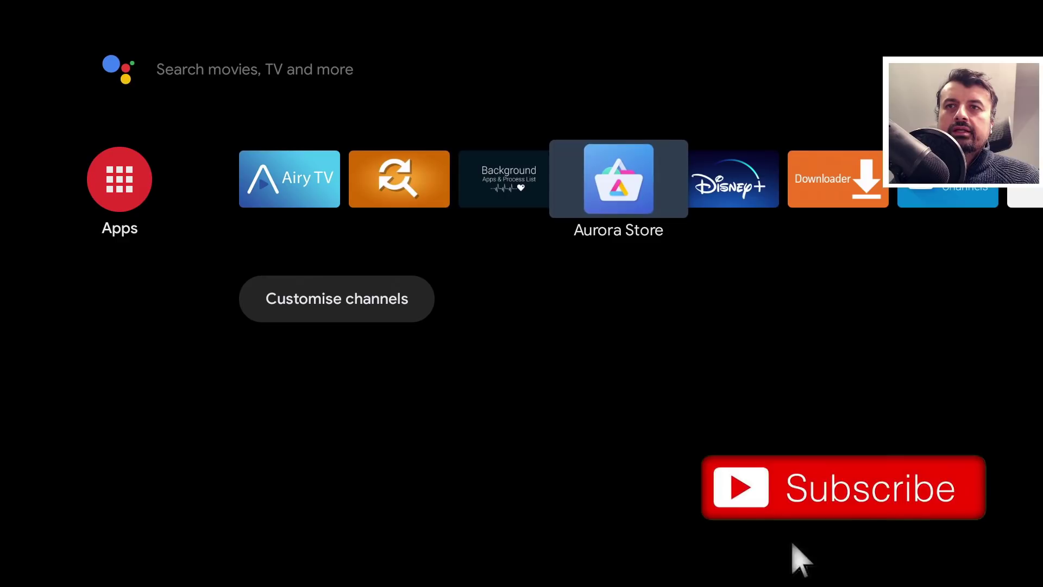
{"action": "key", "text": "Right"}
{"action": "key", "text": "Left"}
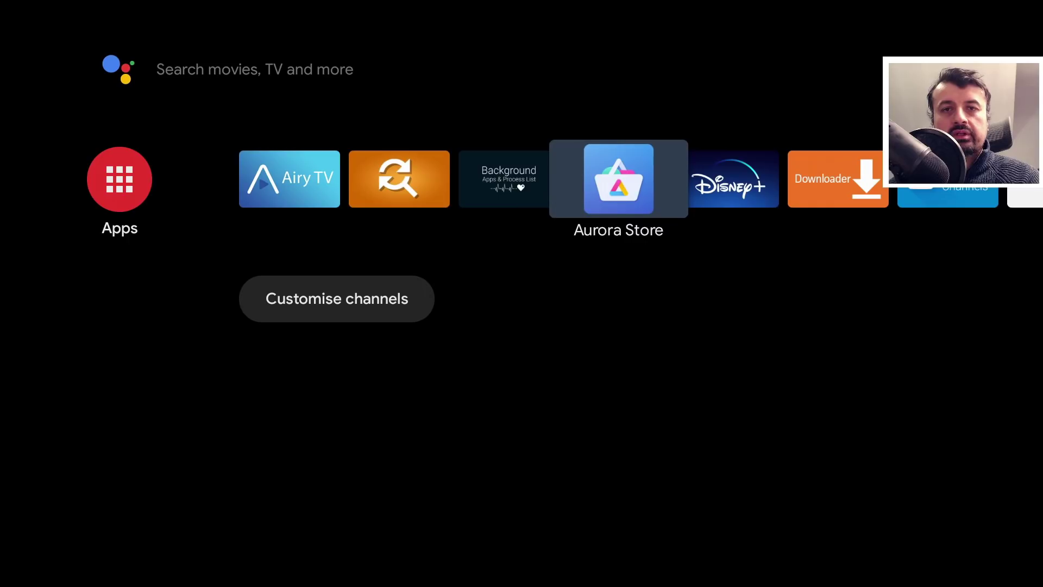
{"action": "key", "text": "Left"}
{"action": "key", "text": "Left"}
{"action": "key", "text": "Left"}
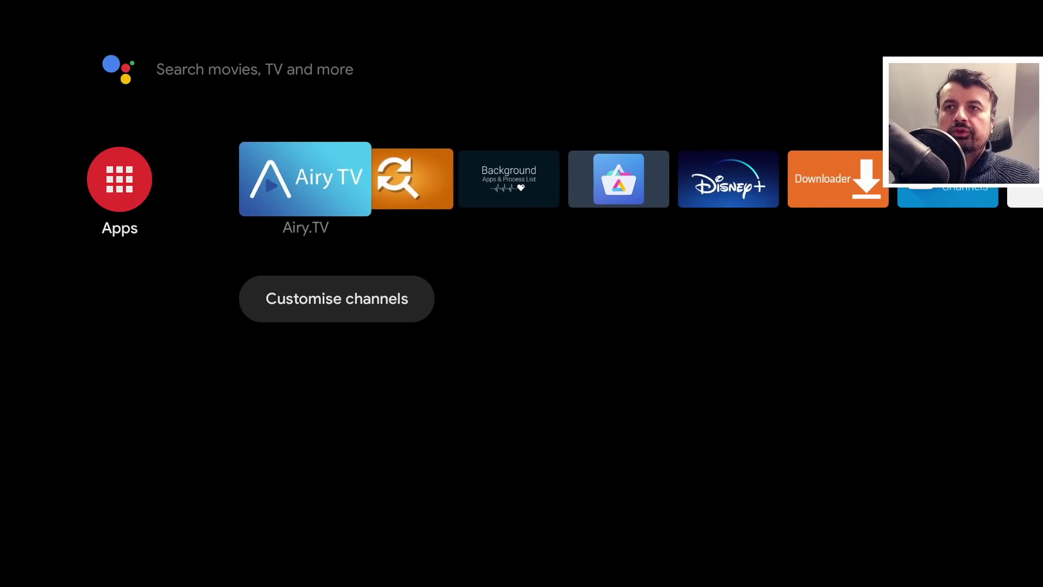
{"action": "key", "text": "Right"}
{"action": "key", "text": "Right"}
{"action": "key", "text": "Right"}
{"action": "key", "text": "Right"}
{"action": "key", "text": "Right"}
{"action": "key", "text": "Right"}
{"action": "key", "text": "Right"}
{"action": "key", "text": "Right"}
{"action": "key", "text": "Left"}
{"action": "key", "text": "Left"}
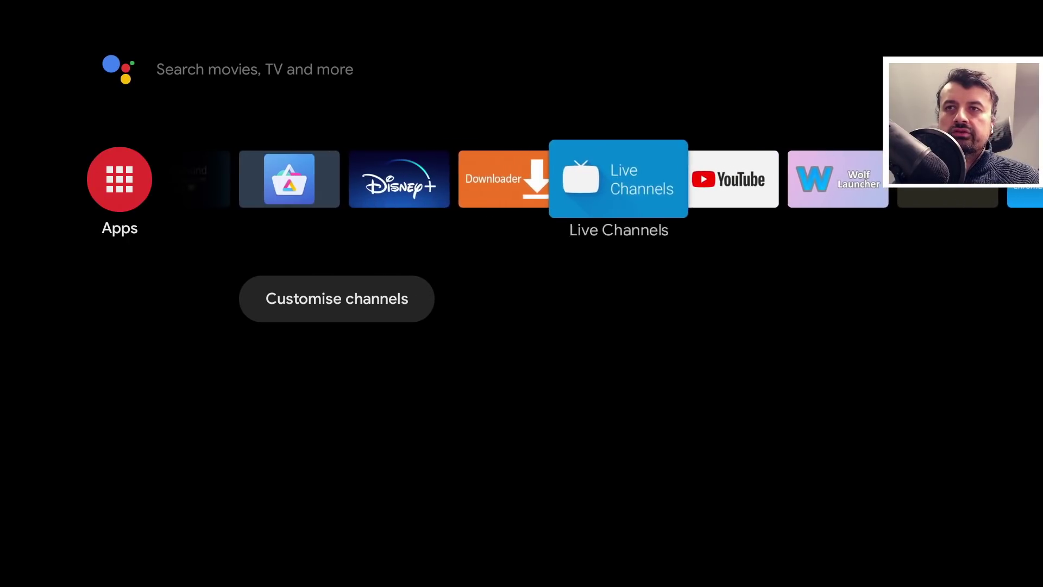
Open the full list of installed apps from the start of the favourites row.
{"action": "key", "text": "Left"}
{"action": "key", "text": "Left"}
{"action": "key", "text": "Left"}
{"action": "key", "text": "Left"}
{"action": "key", "text": "Left"}
{"action": "key", "text": "Left"}
{"action": "key", "text": "Left"}
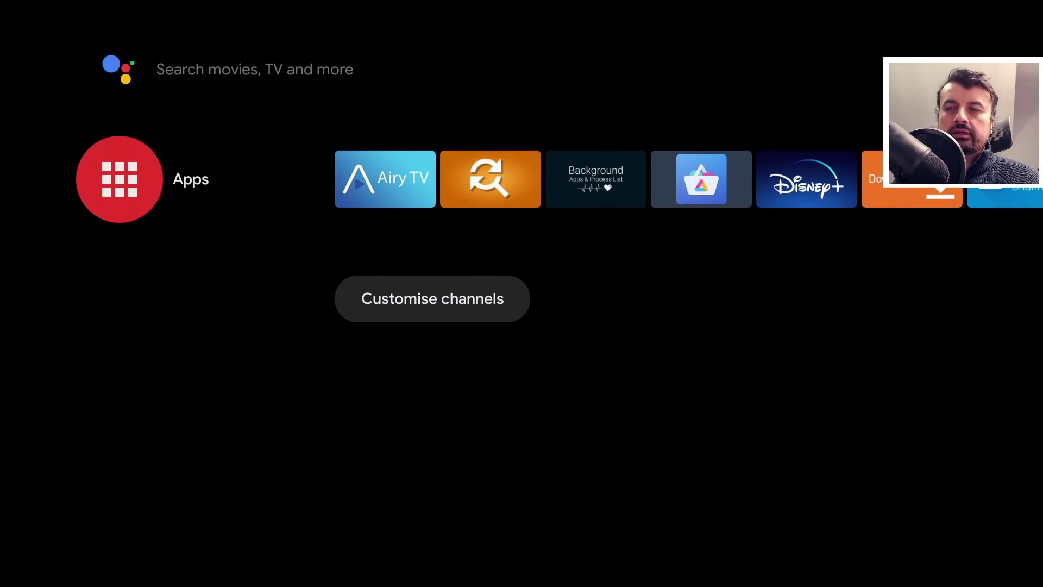
{"action": "key", "text": "Return"}
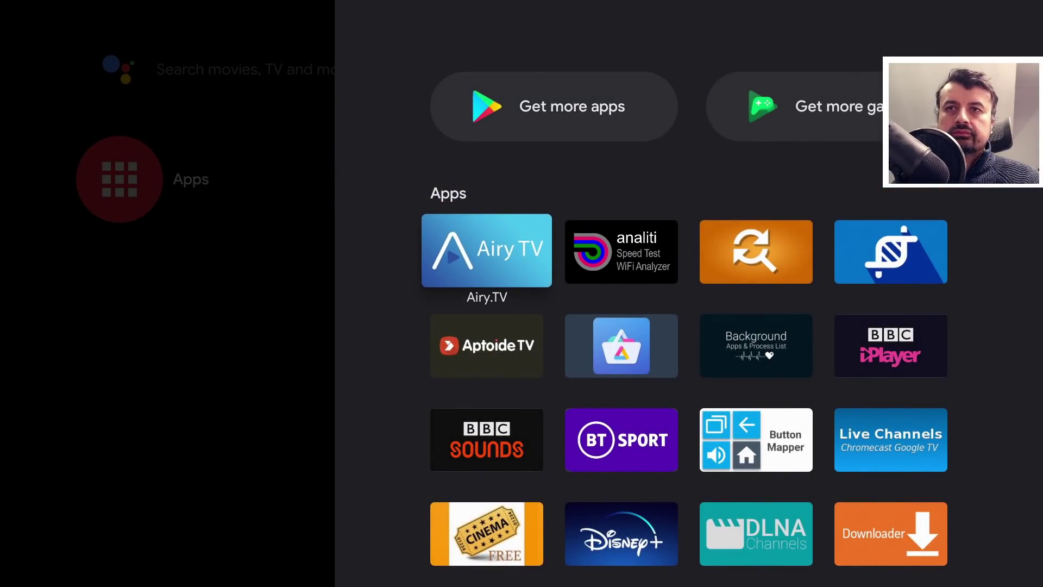
Add IMDb TV to the favourites from its options in the installed apps list.
{"action": "key", "text": "Down"}
{"action": "key", "text": "Down"}
{"action": "key", "text": "Right"}
{"action": "key", "text": "Down"}
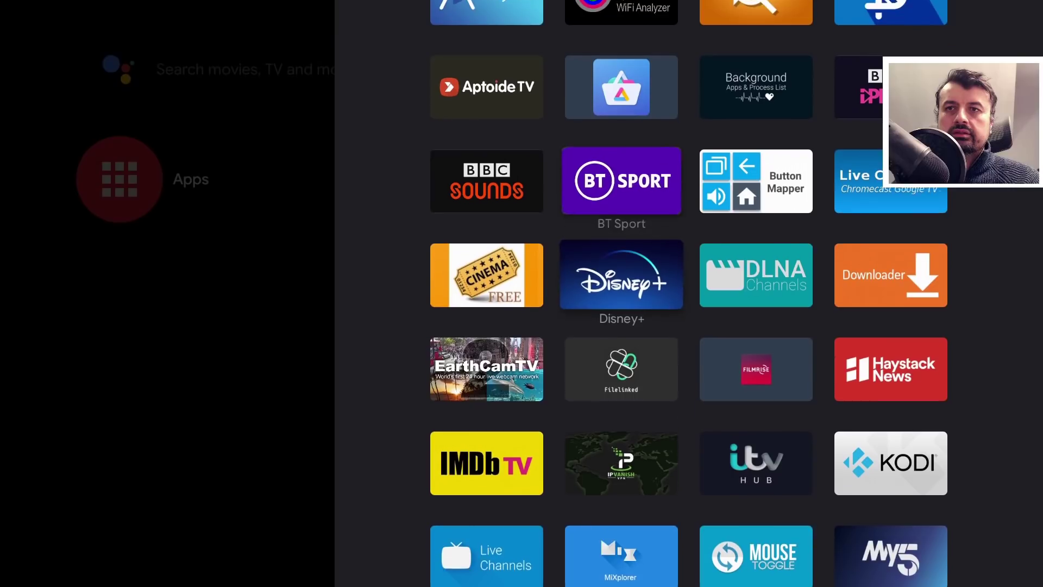
{"action": "key", "text": "Down"}
{"action": "key", "text": "Left"}
{"action": "key", "text": "Down"}
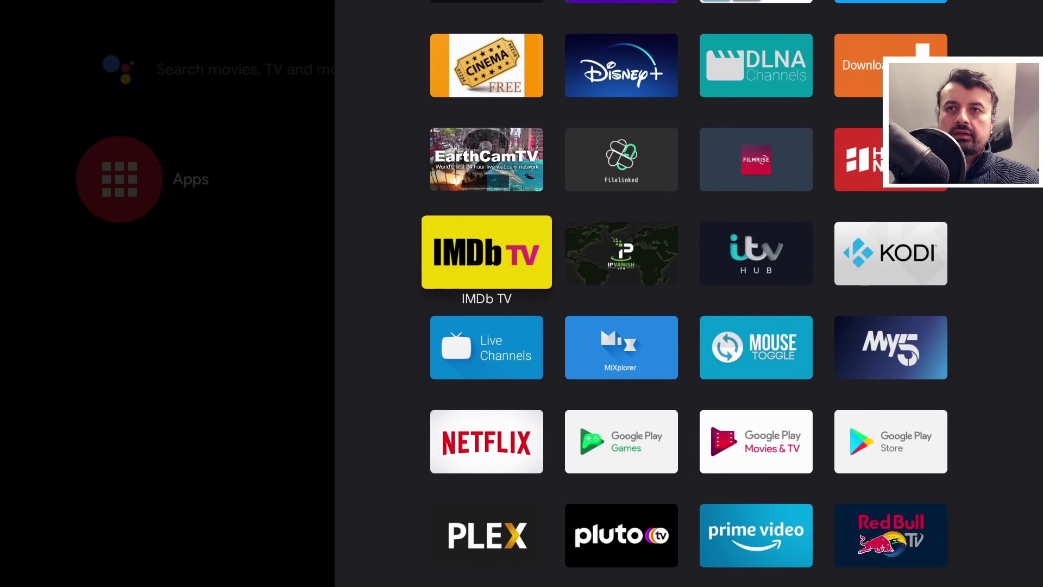
{"action": "key", "text": "Return"}
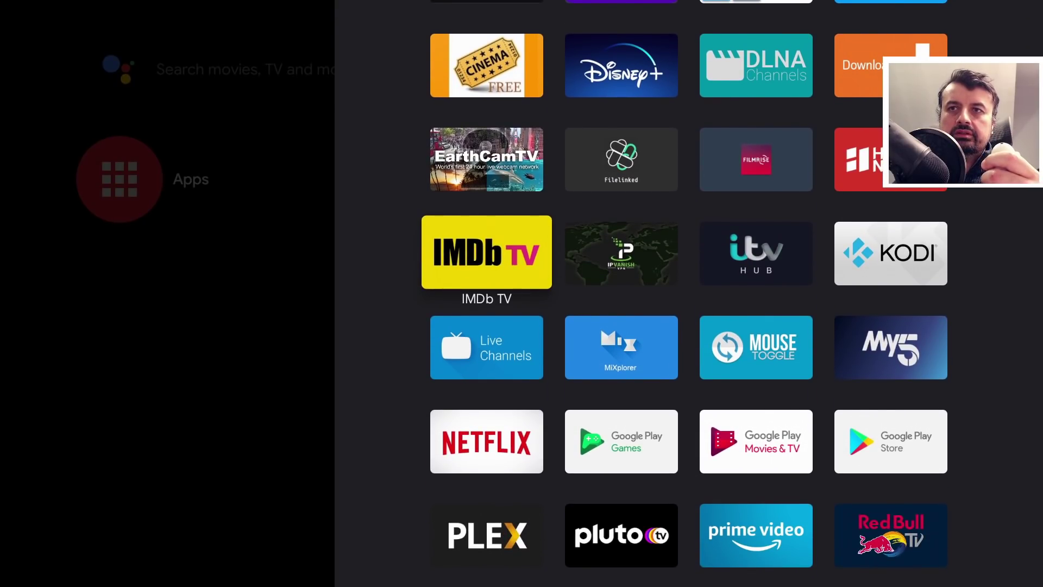
{"action": "key", "text": "Down"}
{"action": "key", "text": "Down"}
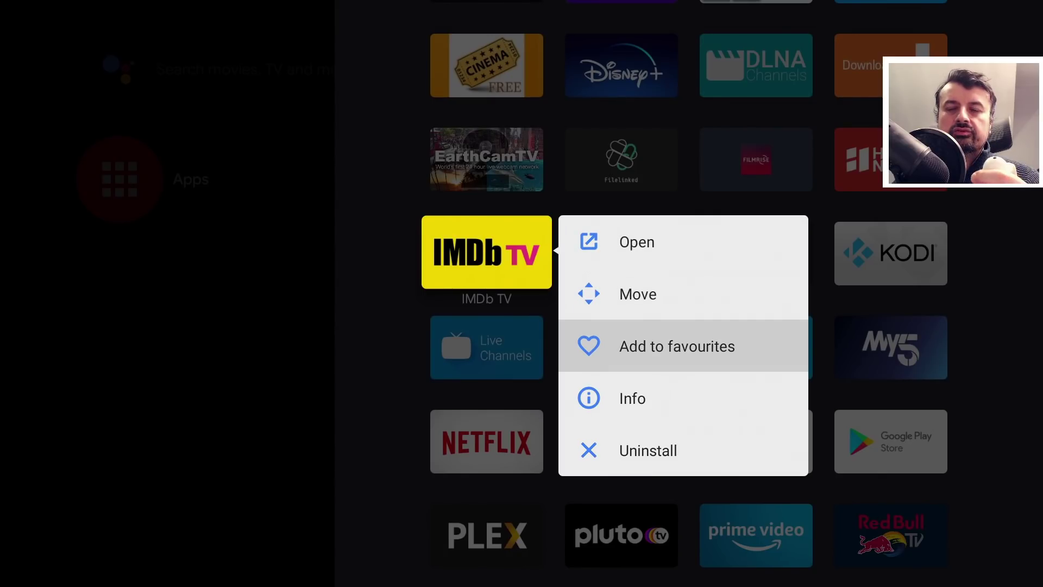
{"action": "key", "text": "Return"}
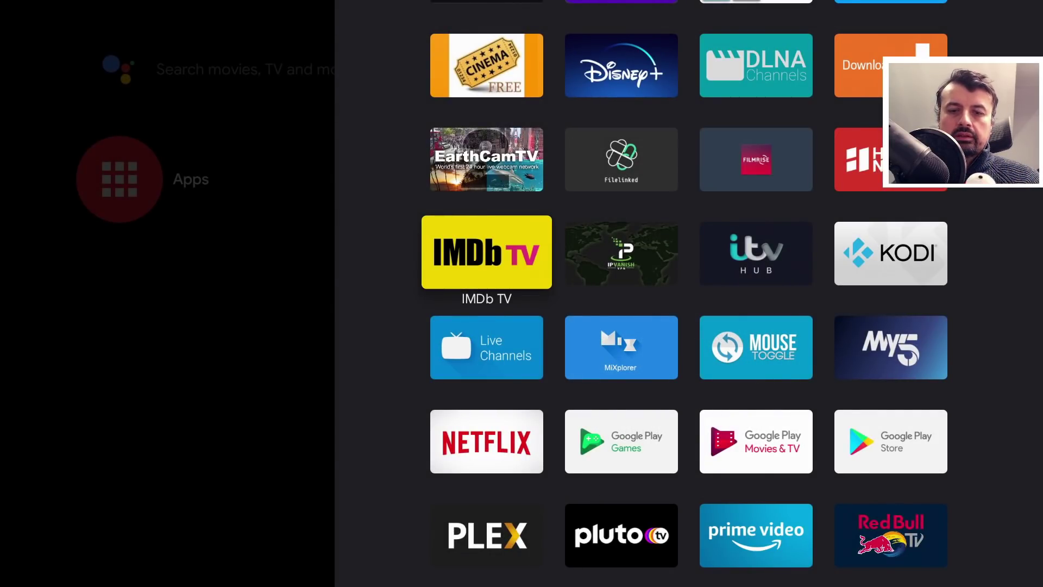
Close the installed apps list and check the end of the home screen's favourites row for IMDb TV.
{"action": "key", "text": "Escape"}
{"action": "key", "text": "Right"}
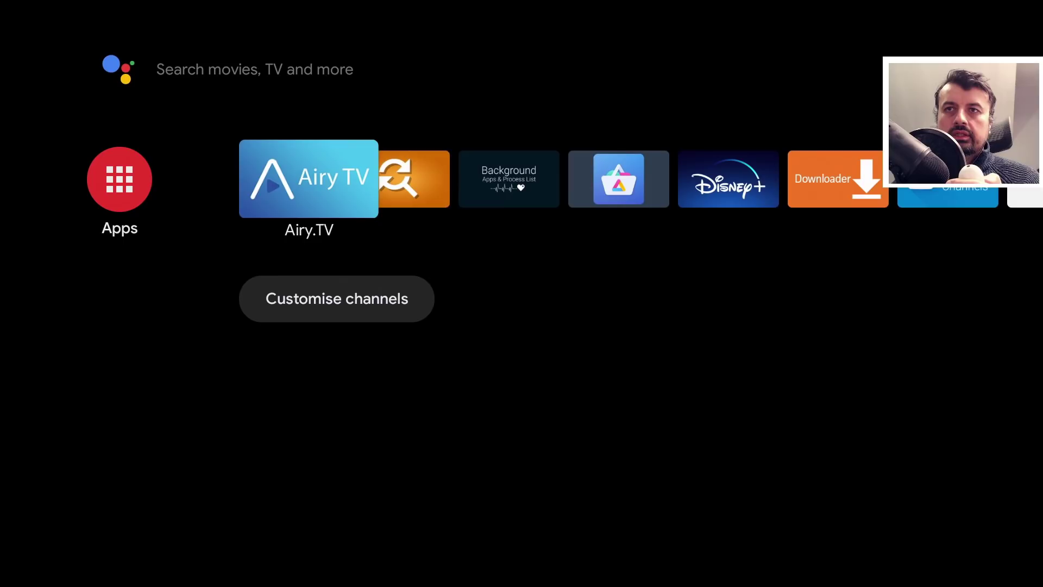
{"action": "key", "text": "Right"}
{"action": "key", "text": "Right"}
{"action": "key", "text": "Right"}
{"action": "key", "text": "Right"}
{"action": "key", "text": "Right"}
{"action": "key", "text": "Right"}
{"action": "key", "text": "Right"}
{"action": "key", "text": "Right"}
{"action": "key", "text": "Right"}
{"action": "key", "text": "Right"}
{"action": "key", "text": "Right"}
{"action": "key", "text": "Right"}
{"action": "key", "text": "Right"}
{"action": "key", "text": "Right"}
{"action": "key", "text": "Right"}
{"action": "key", "text": "Right"}
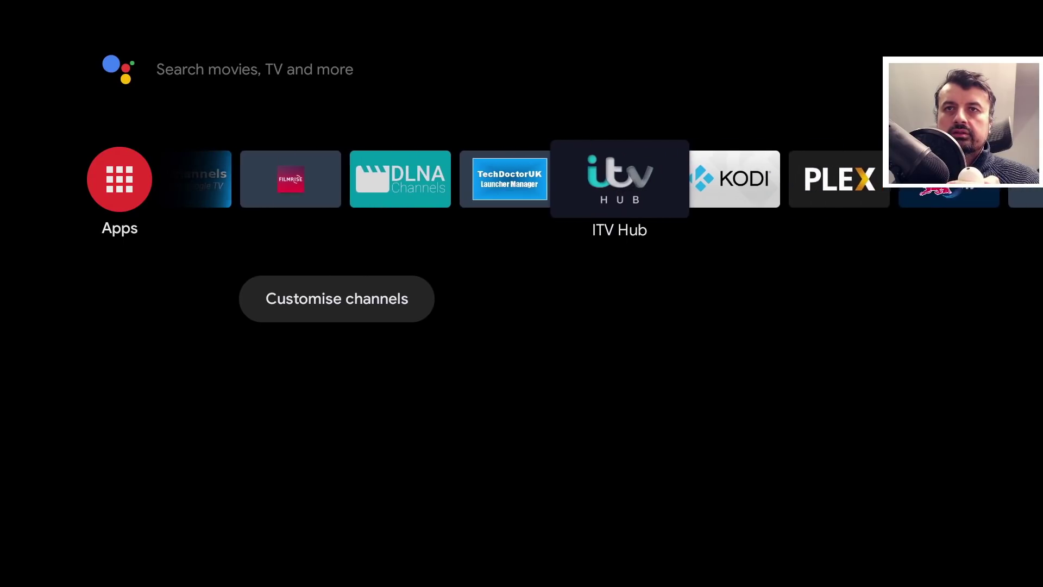
{"action": "key", "text": "Right"}
{"action": "key", "text": "Right"}
{"action": "key", "text": "Right"}
{"action": "key", "text": "Right"}
{"action": "key", "text": "Right"}
{"action": "key", "text": "Left"}
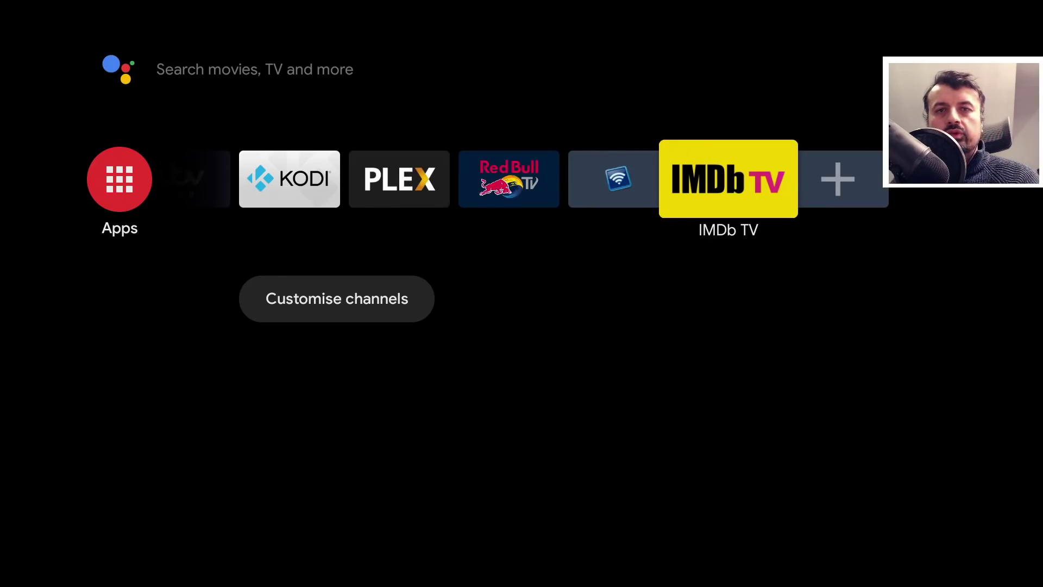
View the Customise channels settings from the home screen, and close them without changing anything.
{"action": "key", "text": "Down"}
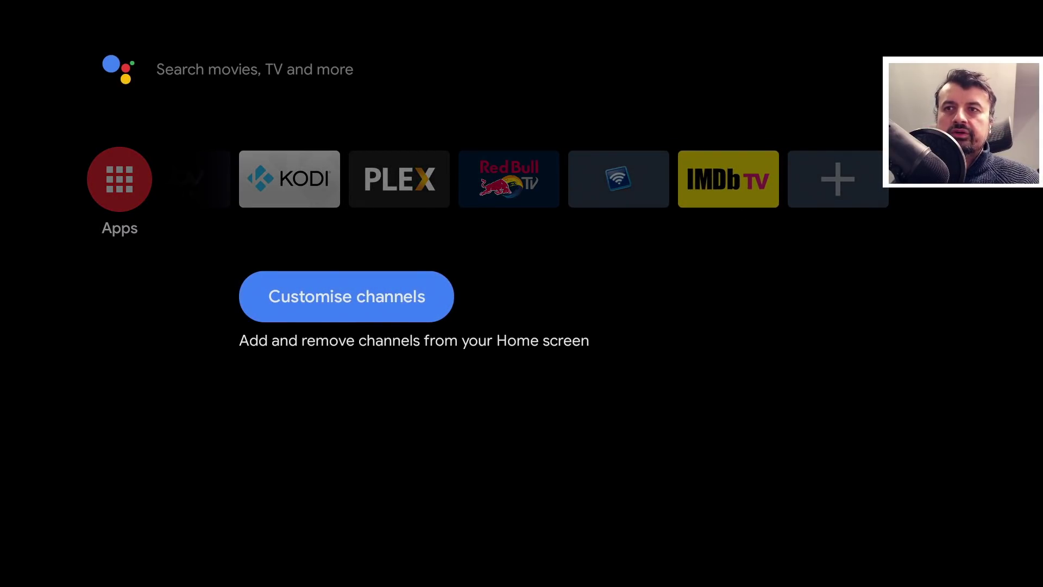
{"action": "key", "text": "Return"}
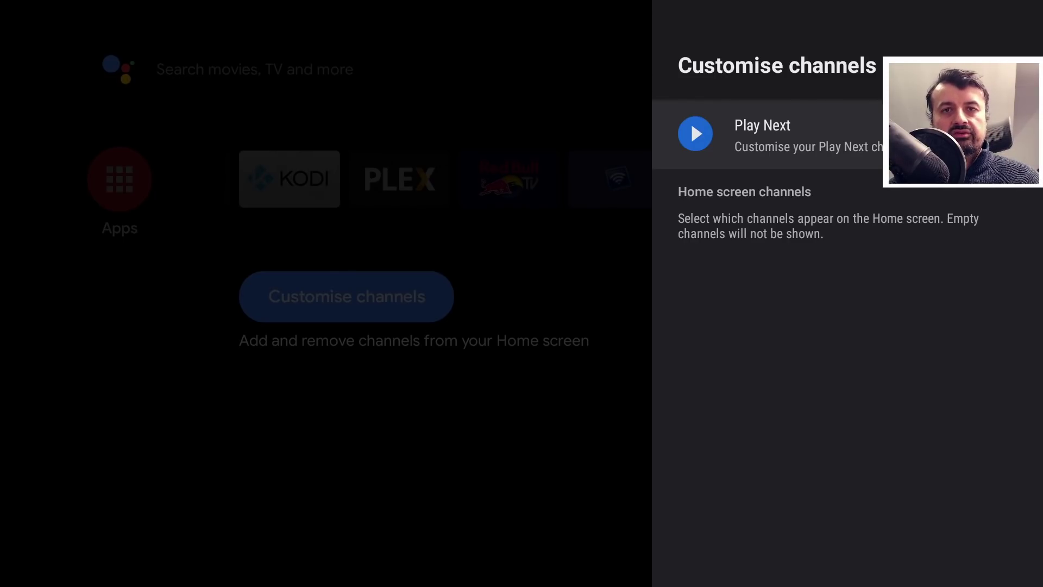
{"action": "key", "text": "Escape"}
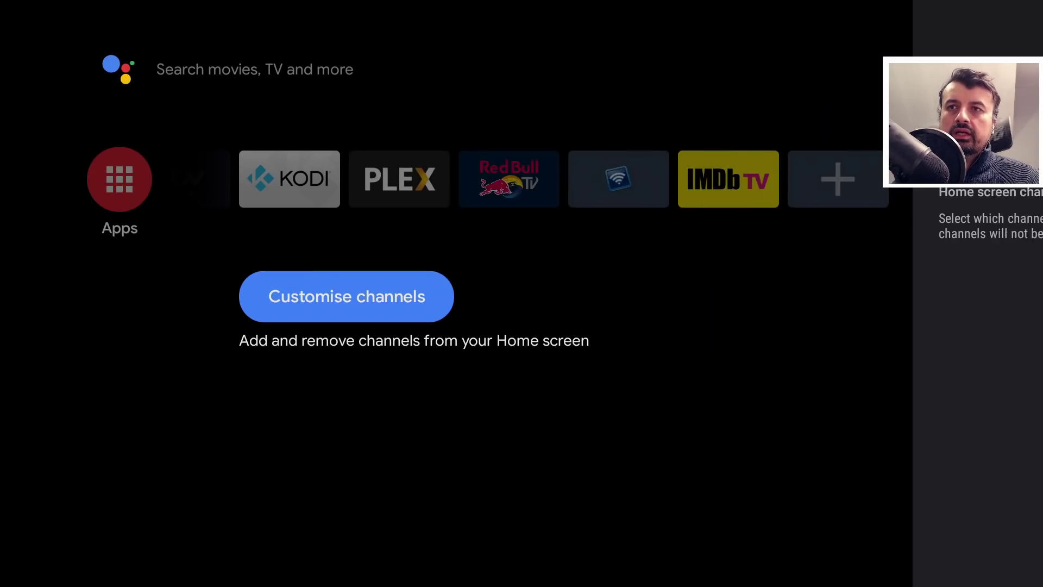
{"action": "key", "text": "Up"}
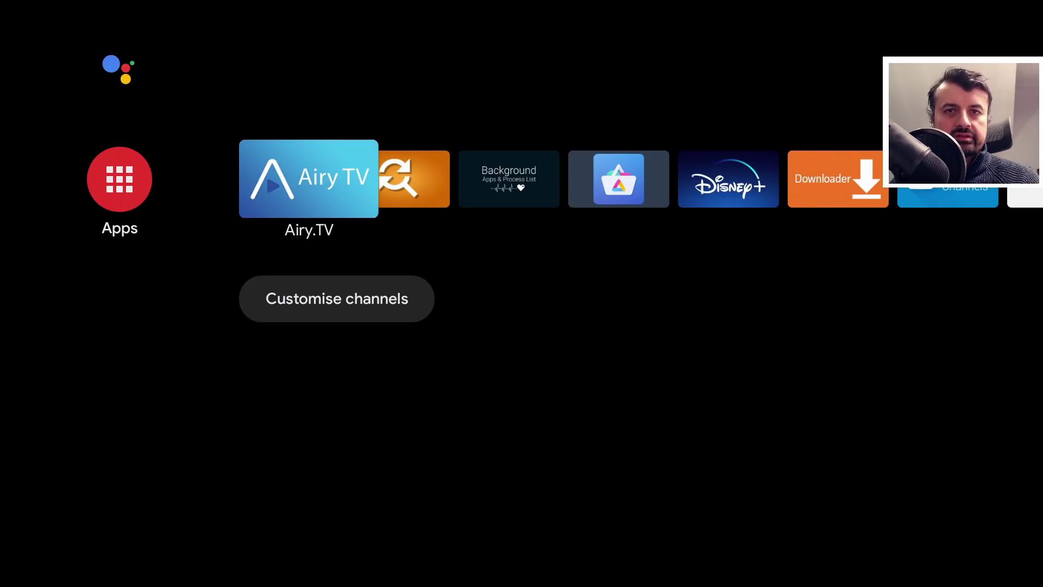
{"action": "key", "text": "Right"}
{"action": "key", "text": "Right"}
{"action": "key", "text": "Right"}
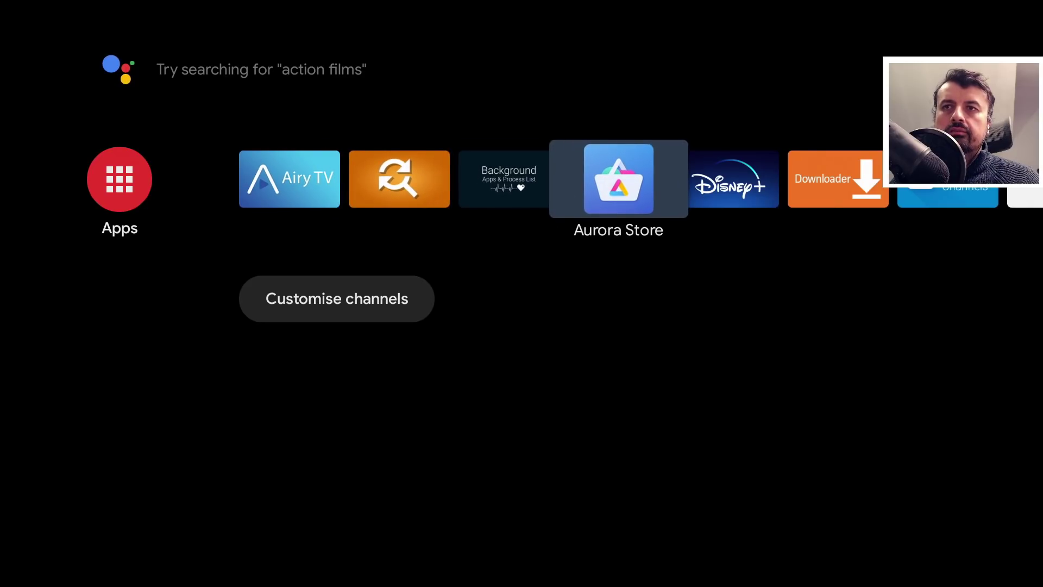
{"action": "key", "text": "Right"}
{"action": "key", "text": "Right"}
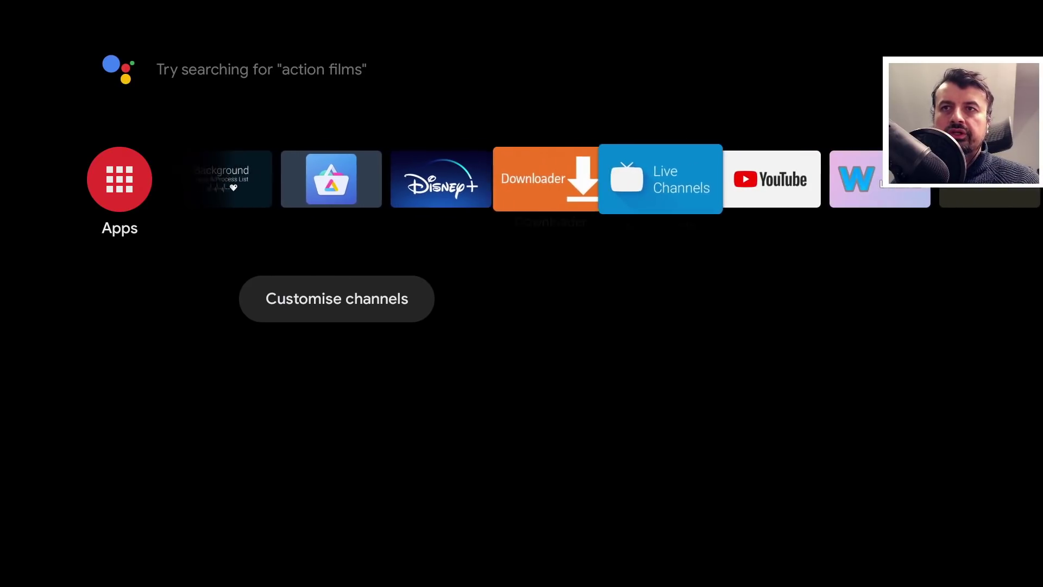
{"action": "key", "text": "Left"}
{"action": "key", "text": "Left"}
{"action": "key", "text": "Left"}
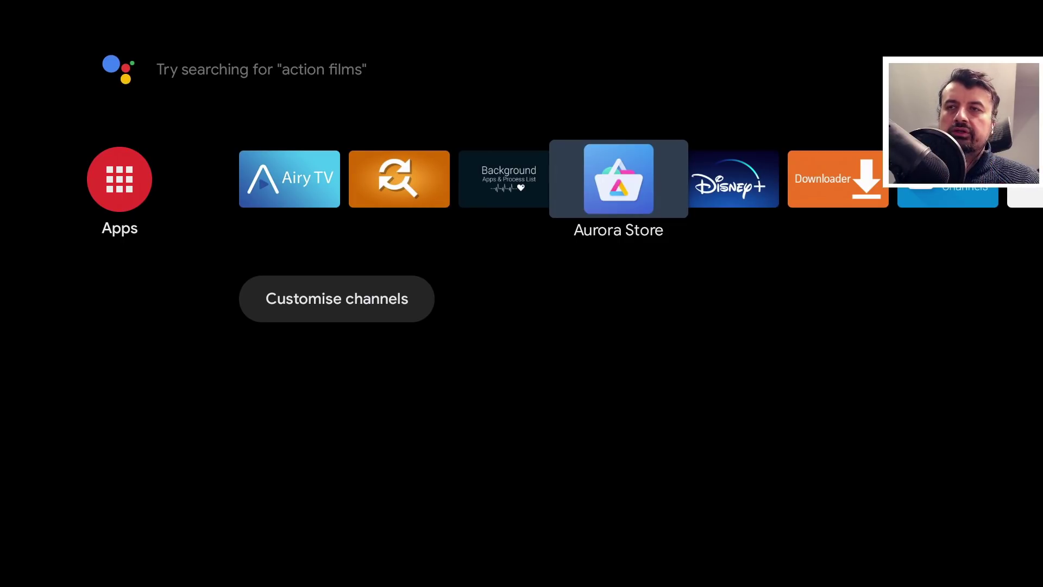
{"action": "key", "text": "Left"}
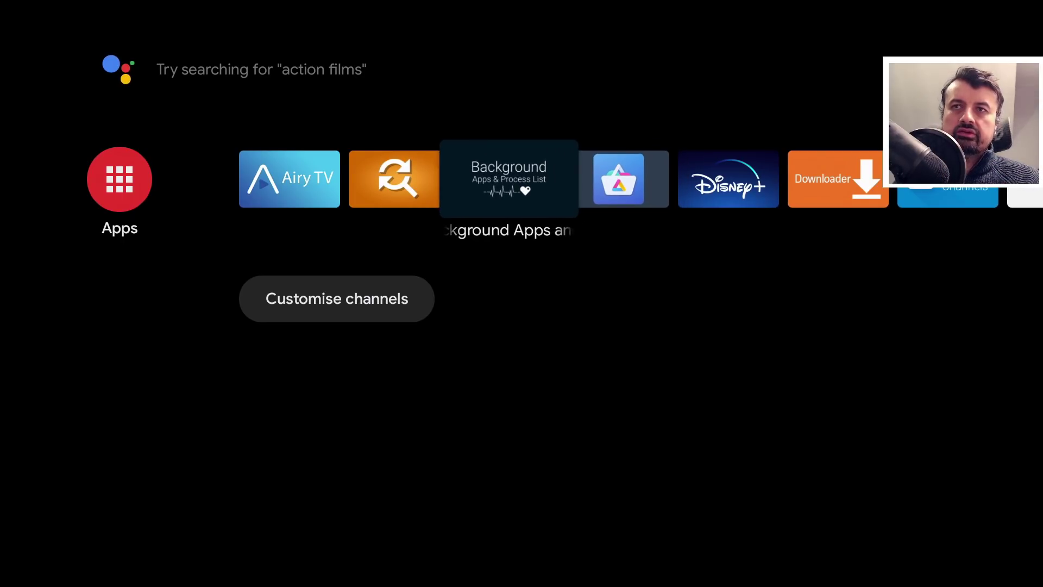
{"action": "key", "text": "Left"}
{"action": "key", "text": "Right"}
{"action": "key", "text": "Left"}
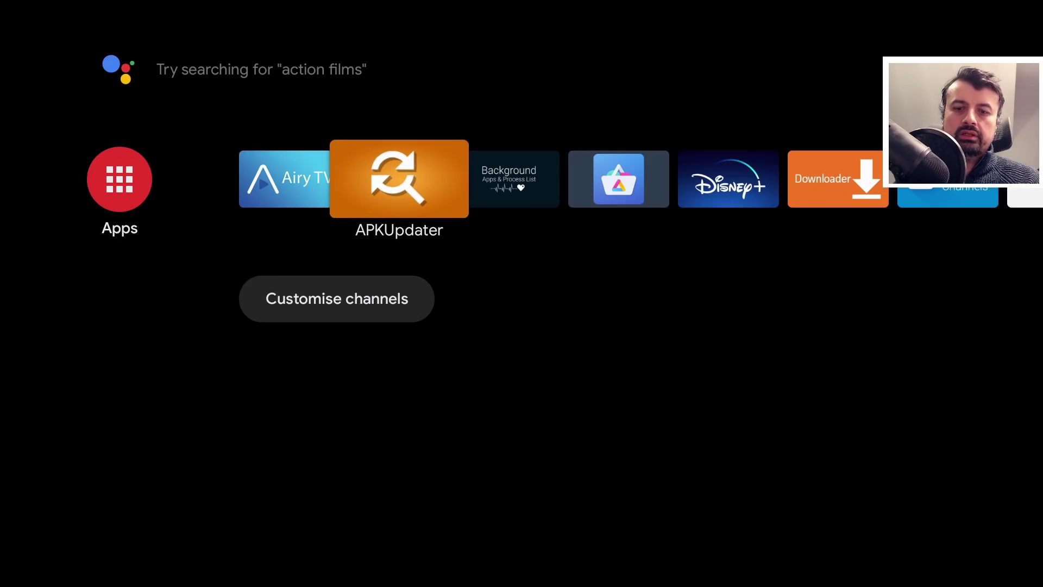
{"action": "key", "text": "Right"}
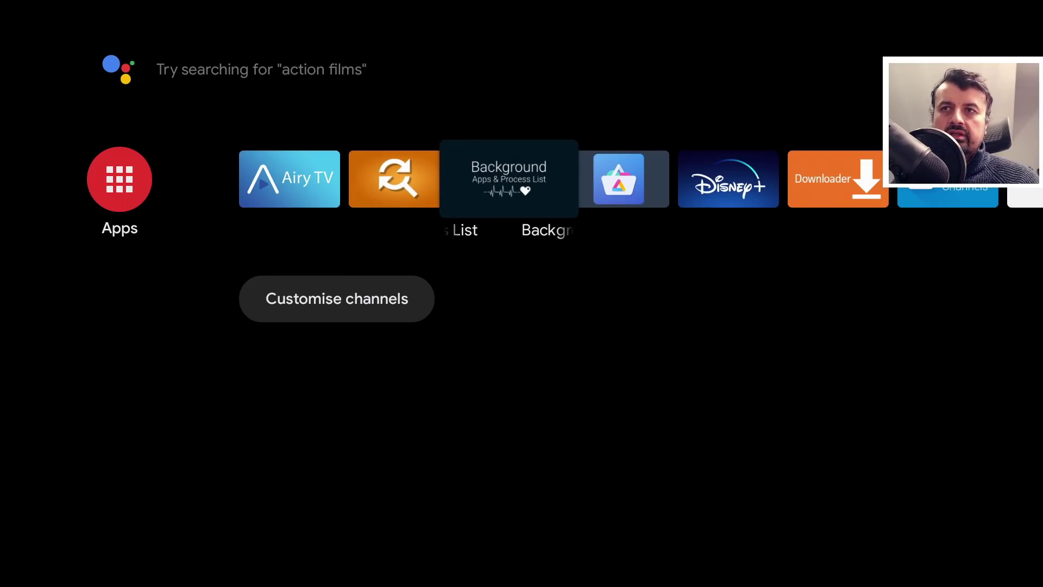
Search for comedy films with Google Assistant, browse the Popular comedies results, and return to the home screen.
{"action": "key", "text": "XF86Search"}
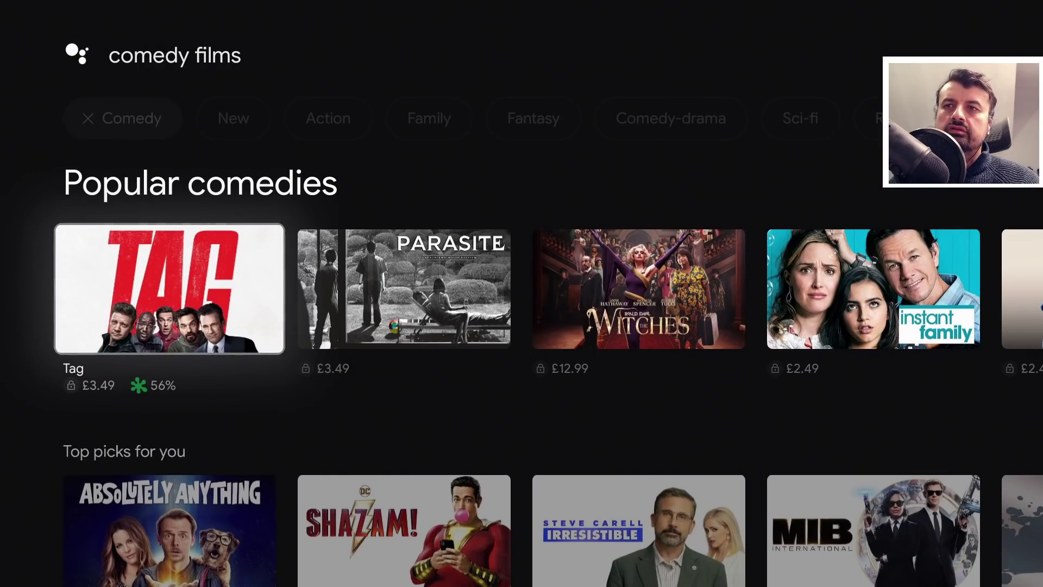
{"action": "key", "text": "Right"}
{"action": "key", "text": "Right"}
{"action": "key", "text": "Right"}
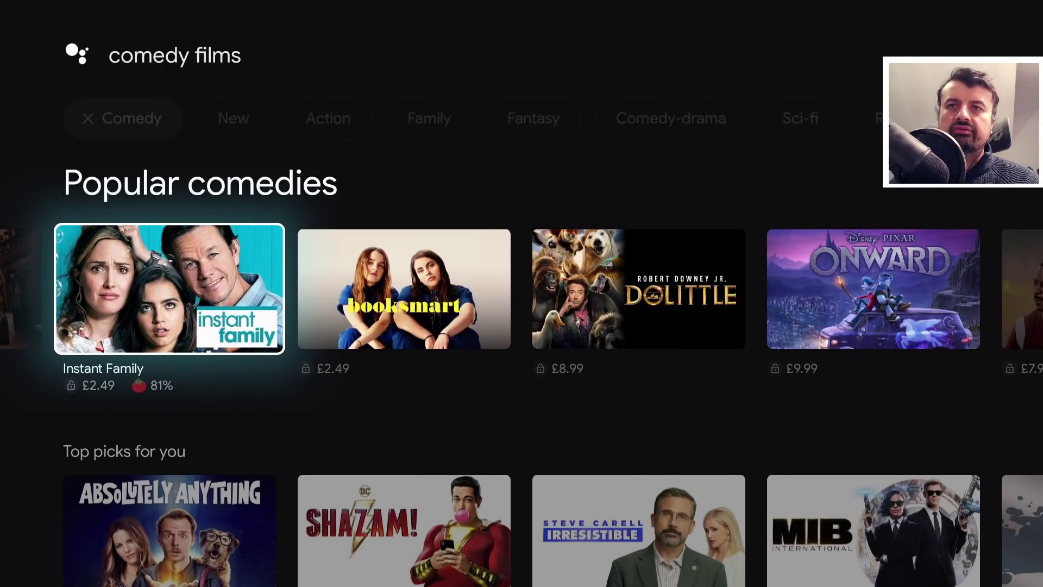
{"action": "key", "text": "Down"}
{"action": "key", "text": "Up"}
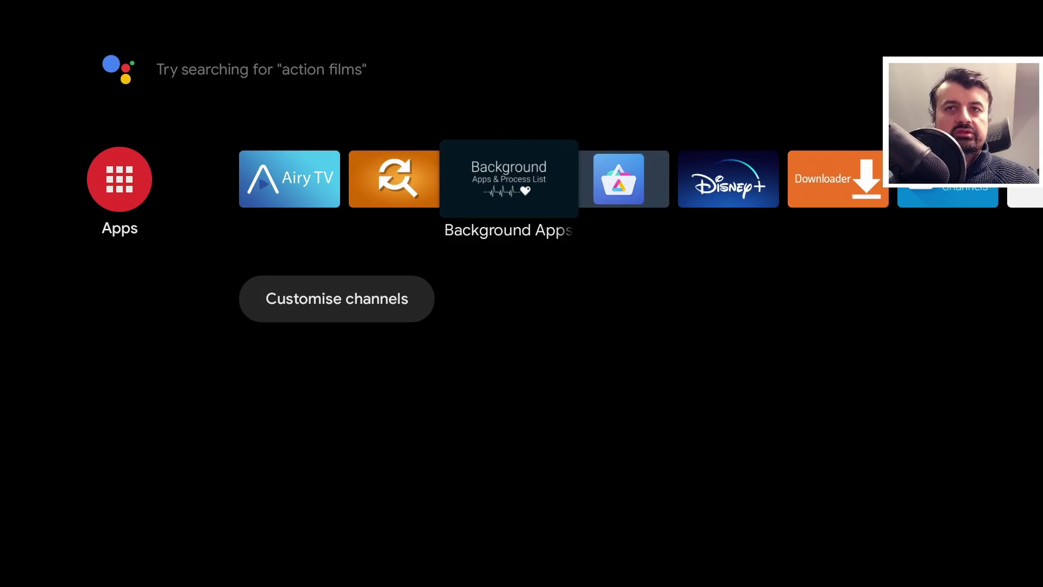
Launch TechDoctorUK Launcher Manager from the favourite apps row on the home screen.
{"action": "key", "text": "Right"}
{"action": "key", "text": "Right"}
{"action": "key", "text": "Right"}
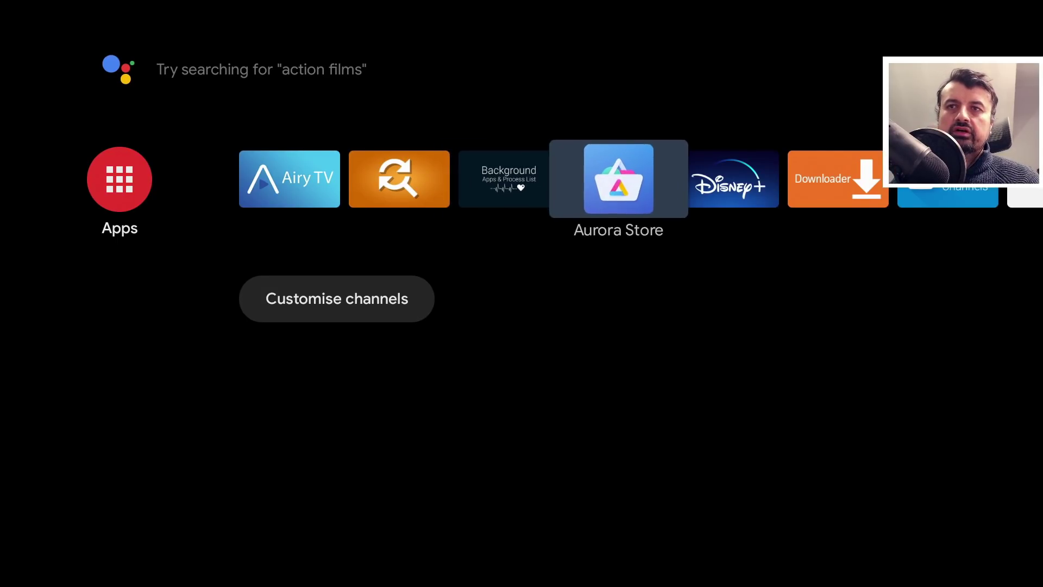
{"action": "key", "text": "Right"}
{"action": "key", "text": "Right"}
{"action": "key", "text": "Right"}
{"action": "key", "text": "Right"}
{"action": "key", "text": "Right"}
{"action": "key", "text": "Right"}
{"action": "key", "text": "Right"}
{"action": "key", "text": "Right"}
{"action": "key", "text": "Right"}
{"action": "key", "text": "Right"}
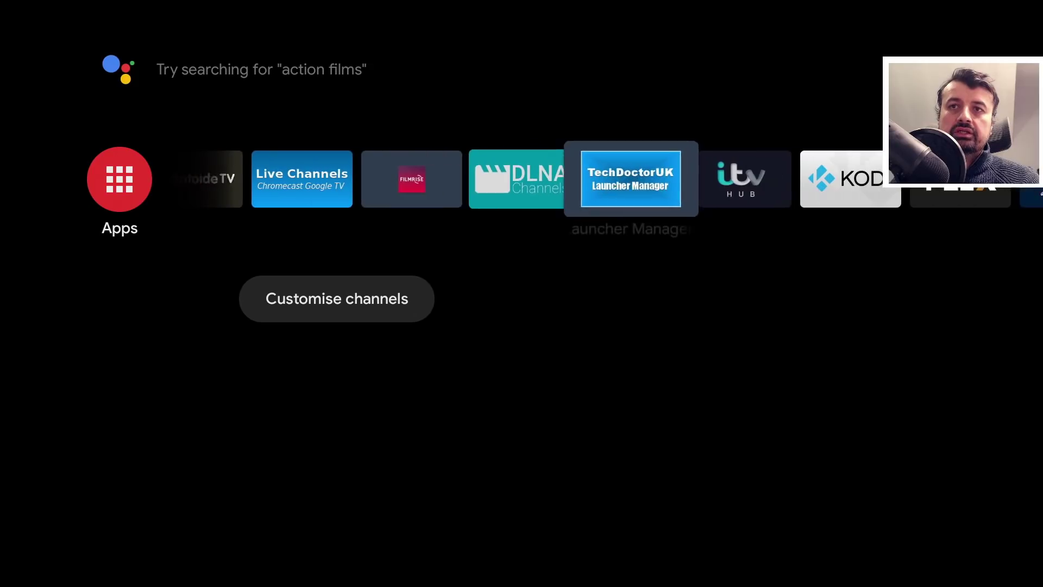
{"action": "key", "text": "Right"}
{"action": "key", "text": "Right"}
{"action": "key", "text": "Right"}
{"action": "key", "text": "Right"}
{"action": "key", "text": "Right"}
{"action": "key", "text": "Left"}
{"action": "key", "text": "Left"}
{"action": "key", "text": "Left"}
{"action": "key", "text": "Left"}
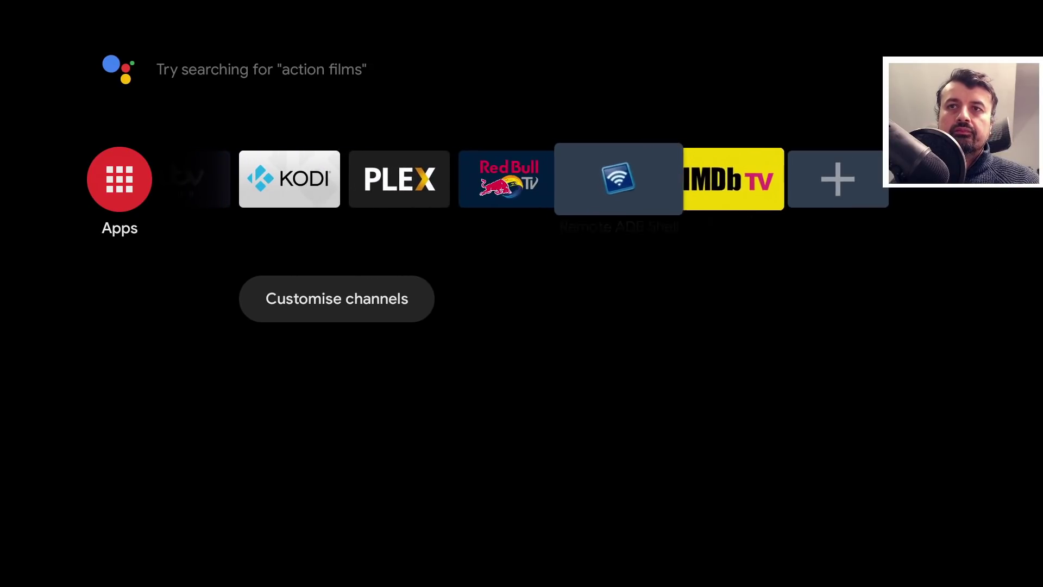
{"action": "key", "text": "Left"}
{"action": "key", "text": "Left"}
{"action": "key", "text": "Left"}
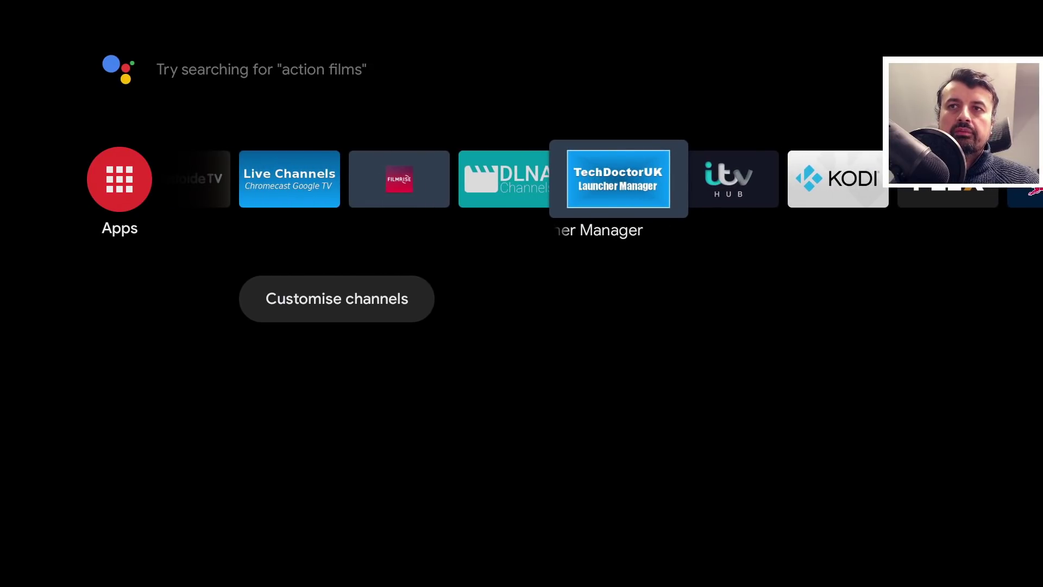
{"action": "key", "text": "Left"}
{"action": "key", "text": "Left"}
{"action": "key", "text": "Left"}
{"action": "key", "text": "Left"}
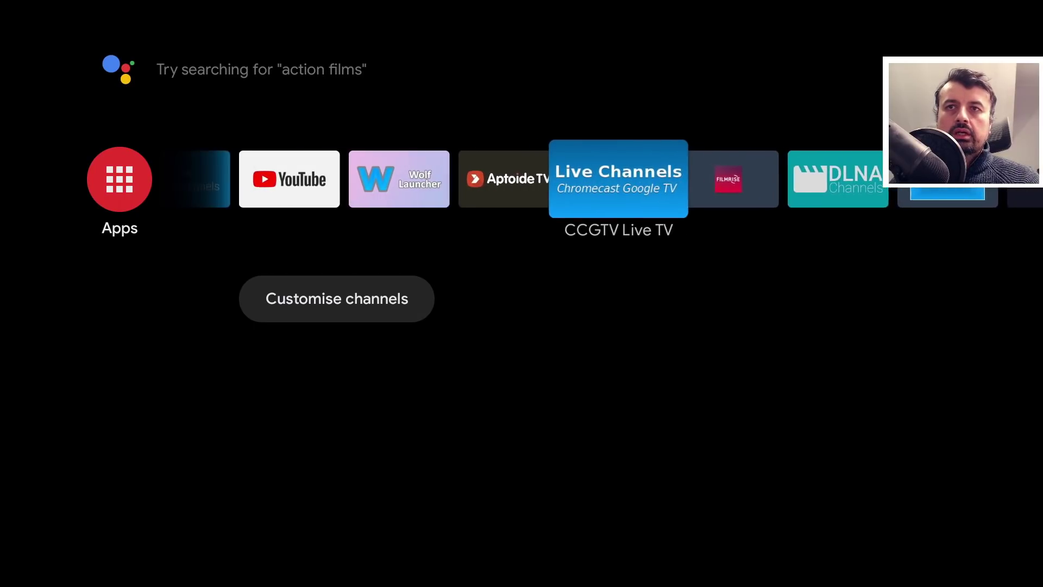
{"action": "key", "text": "Right"}
{"action": "key", "text": "Right"}
{"action": "key", "text": "Right"}
{"action": "key", "text": "Right"}
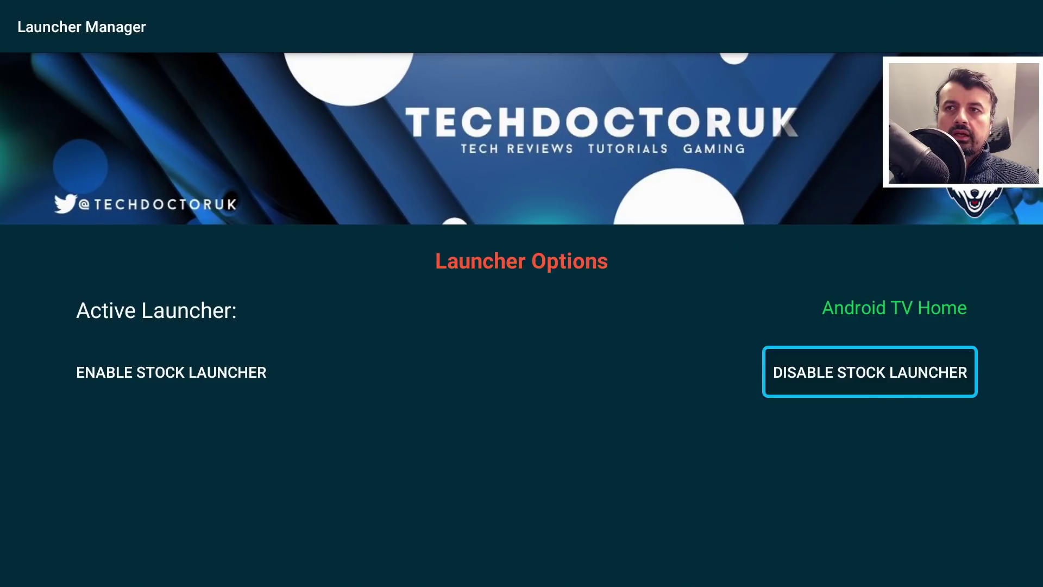
Enable the stock launcher again in Launcher Manager.
{"action": "key", "text": "Left"}
{"action": "key", "text": "Return"}
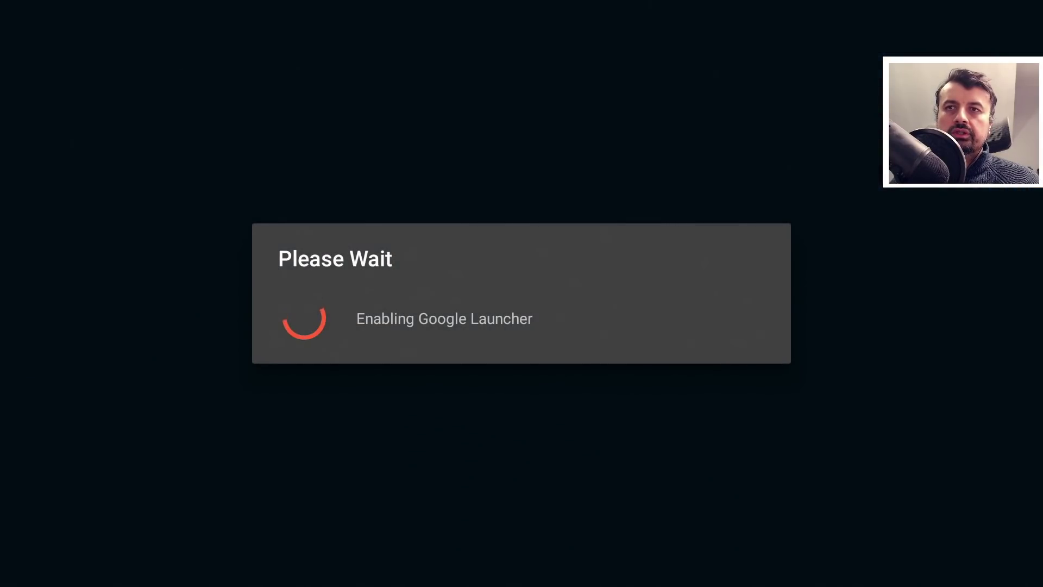